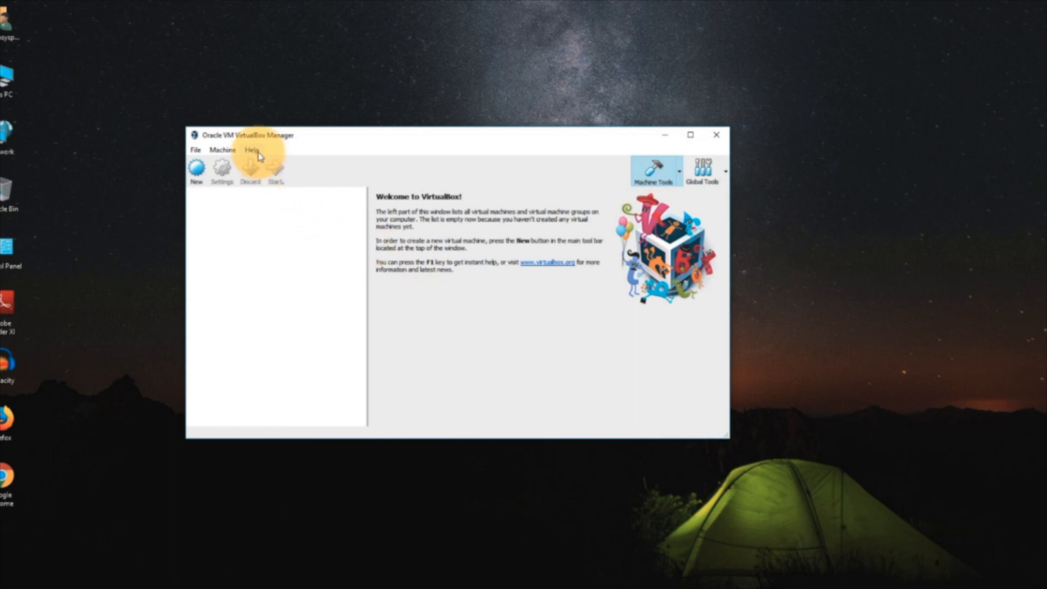
- Check the installed VirtualBox version in the program's About information, and close VirtualBox Manager
left_click(259, 156)
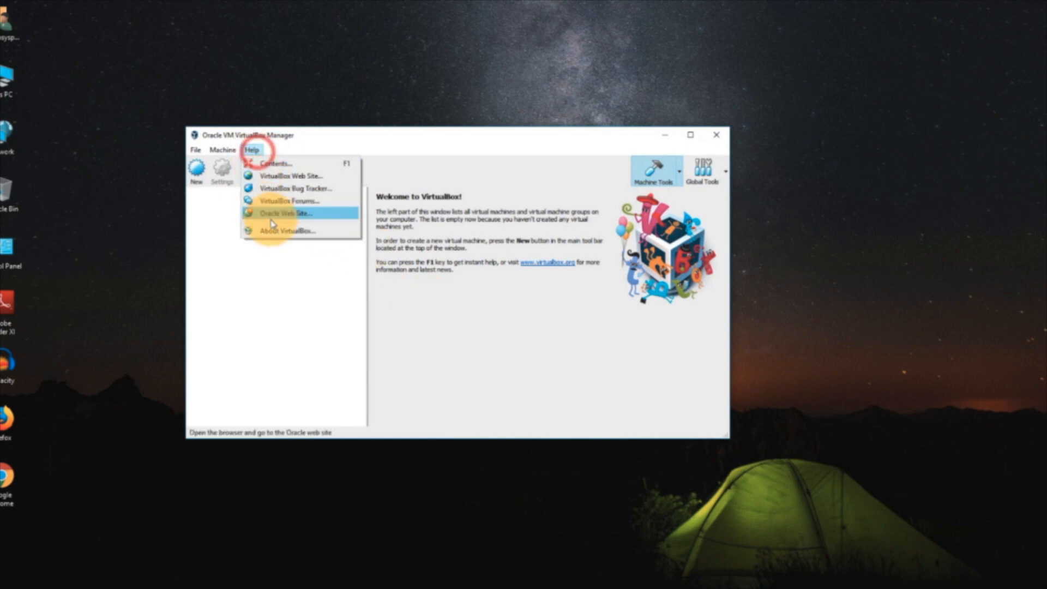
left_click(269, 227)
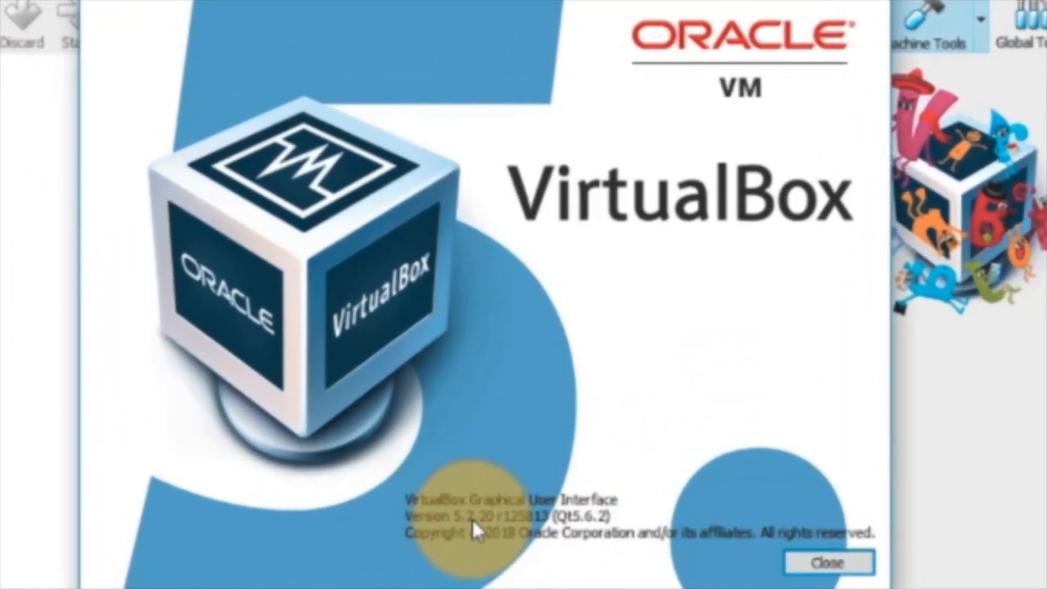
left_click(671, 109)
left_click(717, 103)
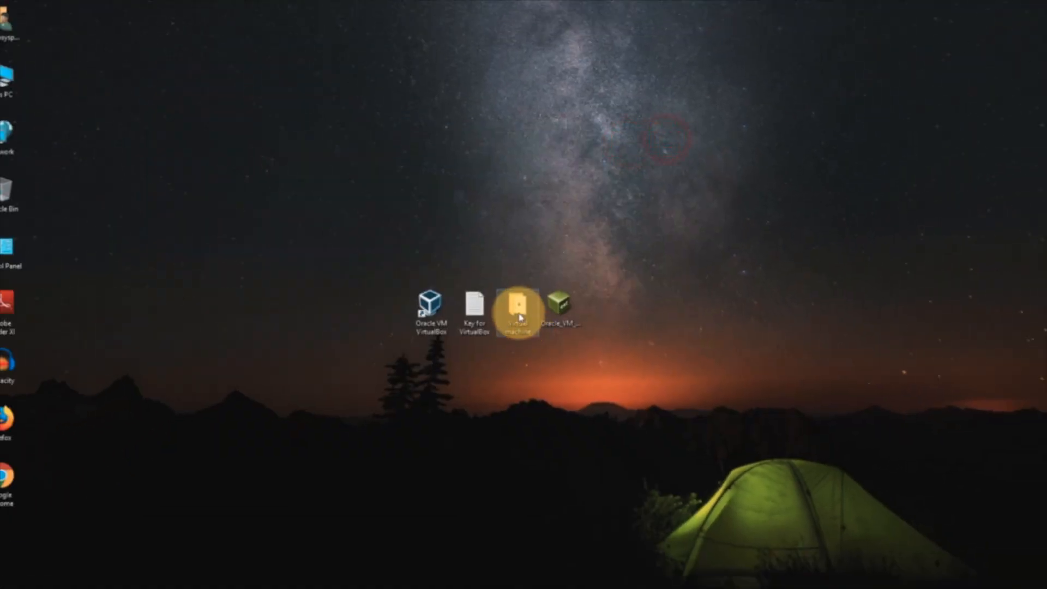
- Review the VirtualBox 5.x and 4.x code in the Key for VirtualBox text file on the desktop
double_click(481, 308)
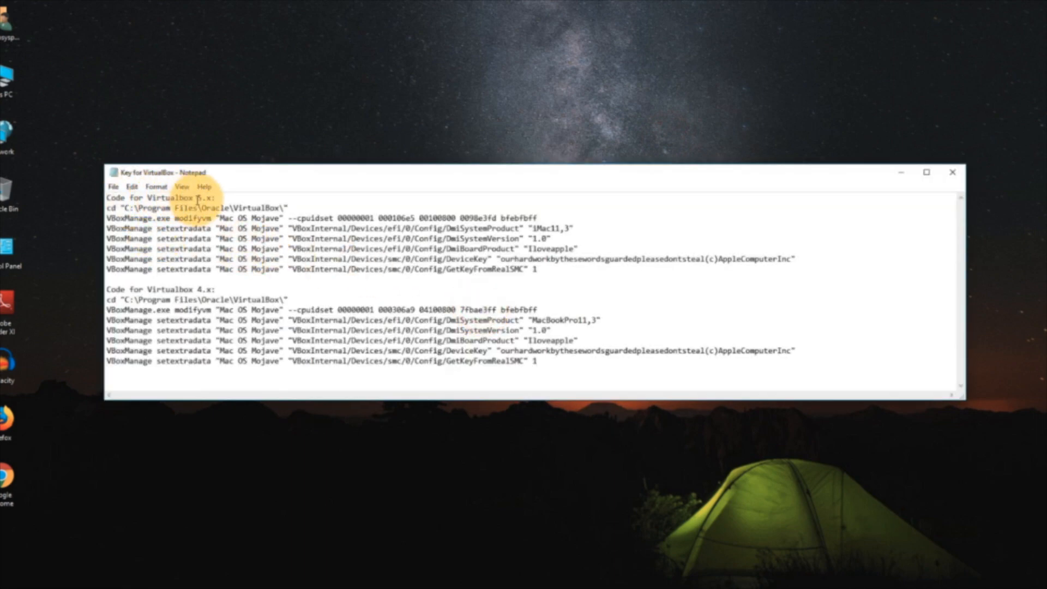
left_click(961, 180)
- Extract the macOS Mojave RAR archive with 7-Zip inside the desktop's Virtual machine folder, and close the folder
double_click(518, 306)
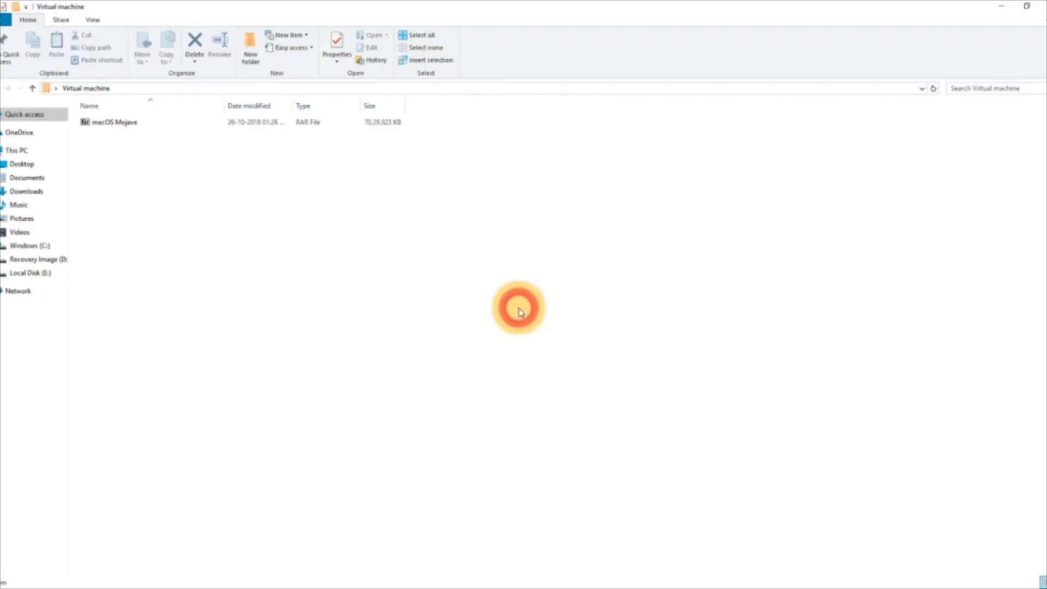
right_click(111, 121)
mouse_move(171, 154)
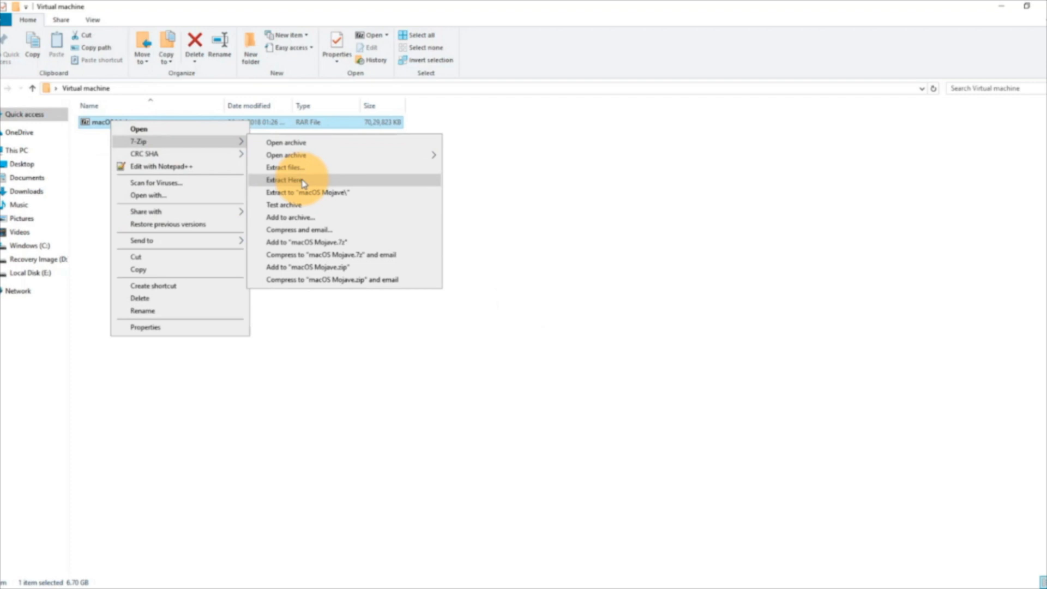
left_click(303, 181)
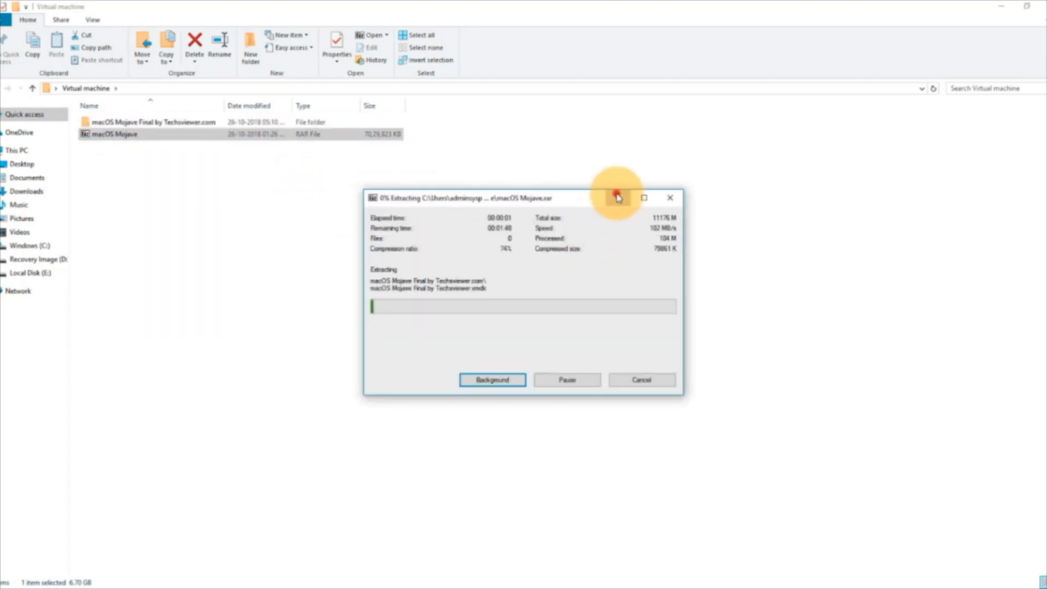
left_click(618, 198)
left_click(1038, 8)
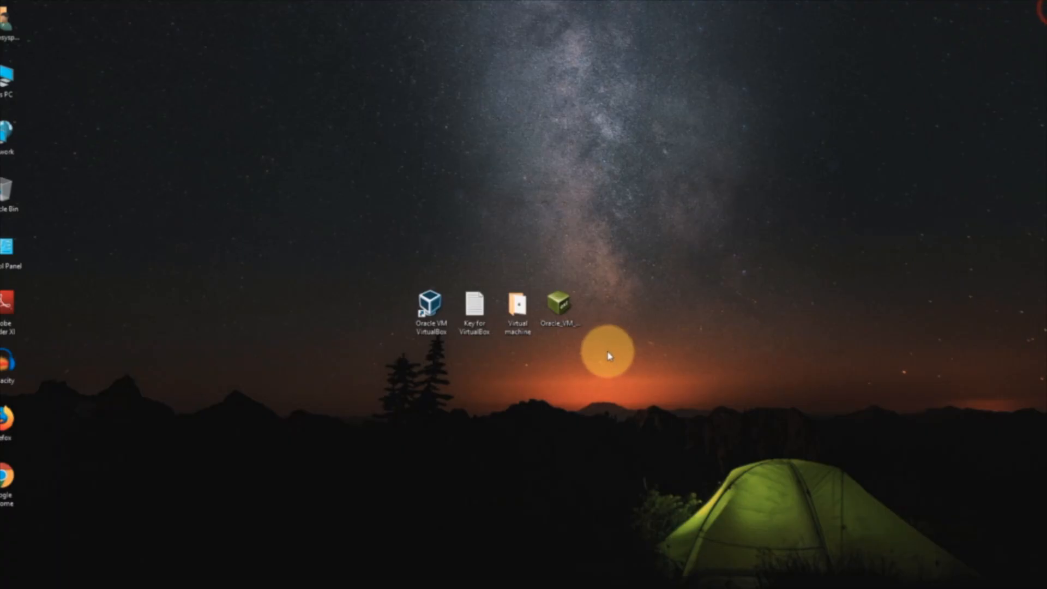
- Launch VirtualBox and add the extension package Oracle_VM_VirtualBox_Extension_Pack-5.2.20 from the desktop in the extension preferences
left_click(558, 303)
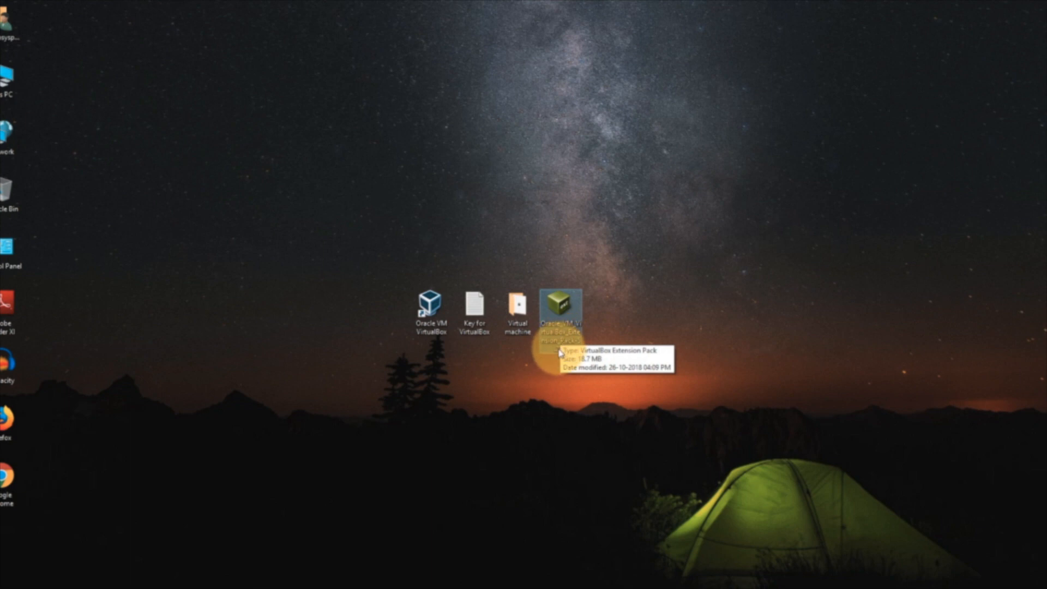
left_click(434, 311)
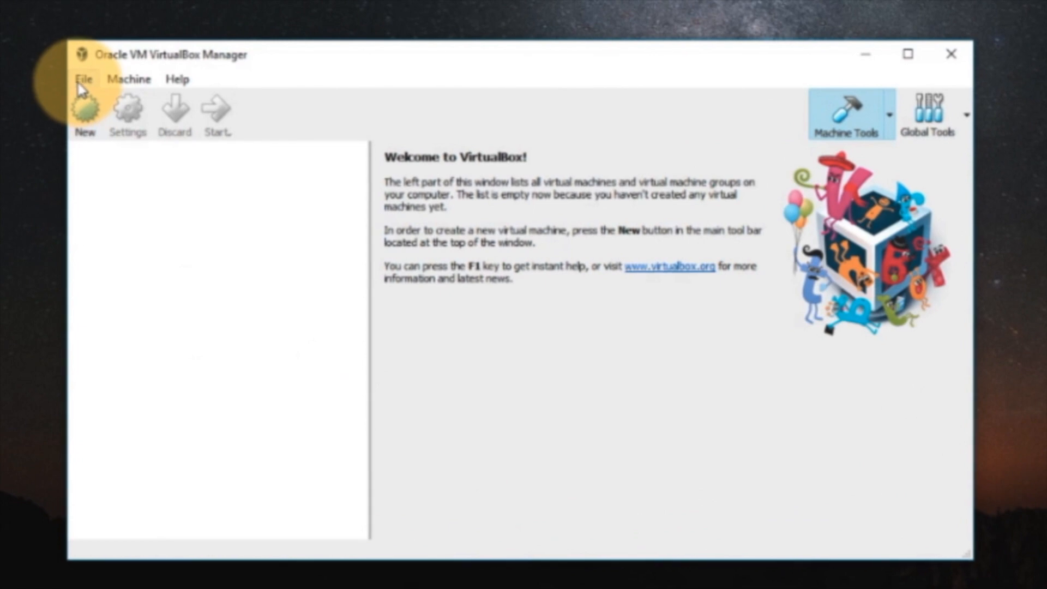
left_click(82, 81)
left_click(90, 98)
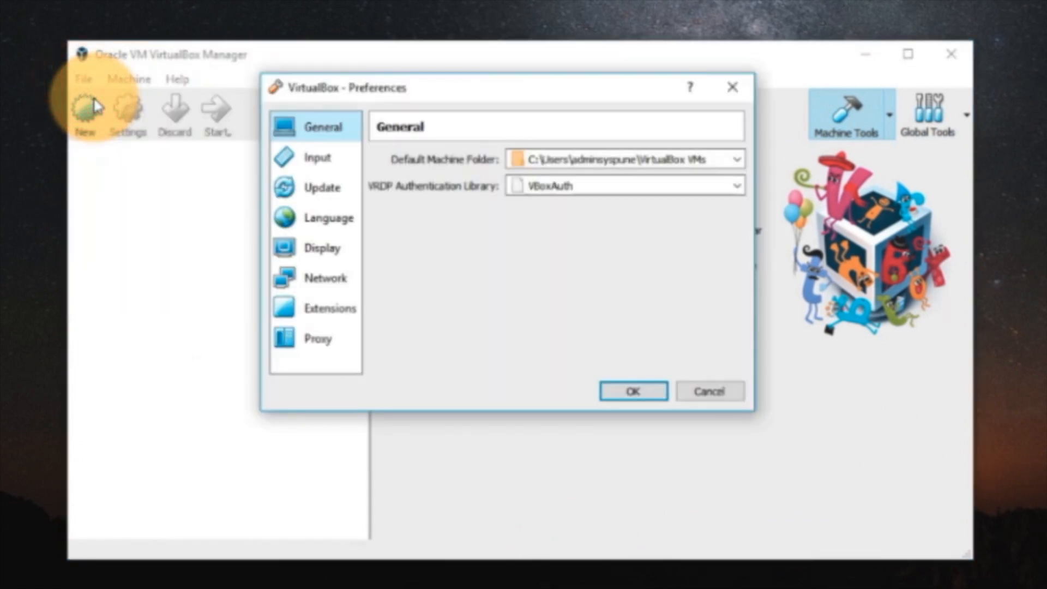
left_click(305, 312)
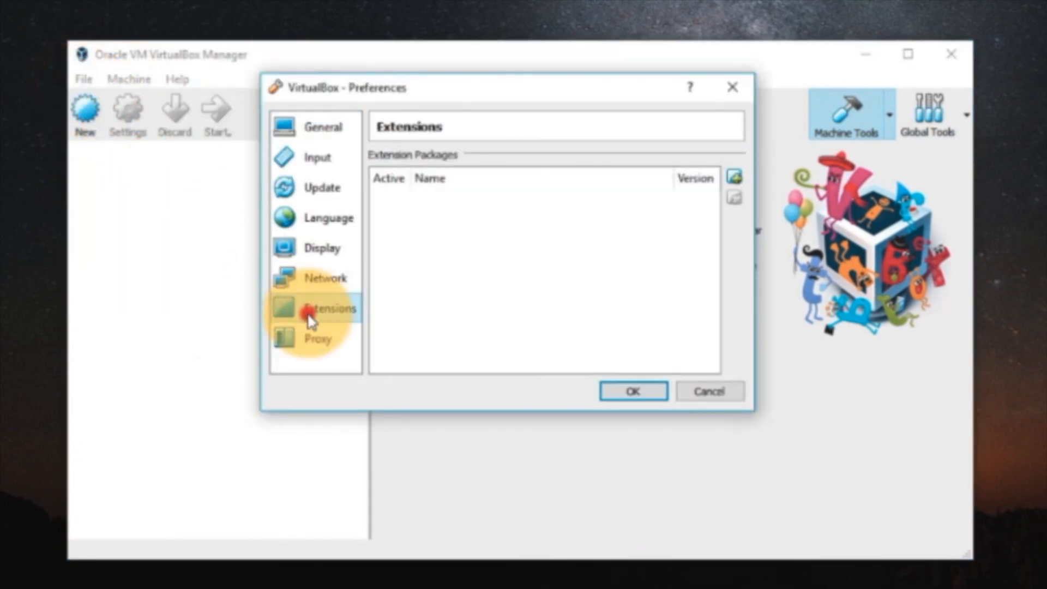
left_click(734, 177)
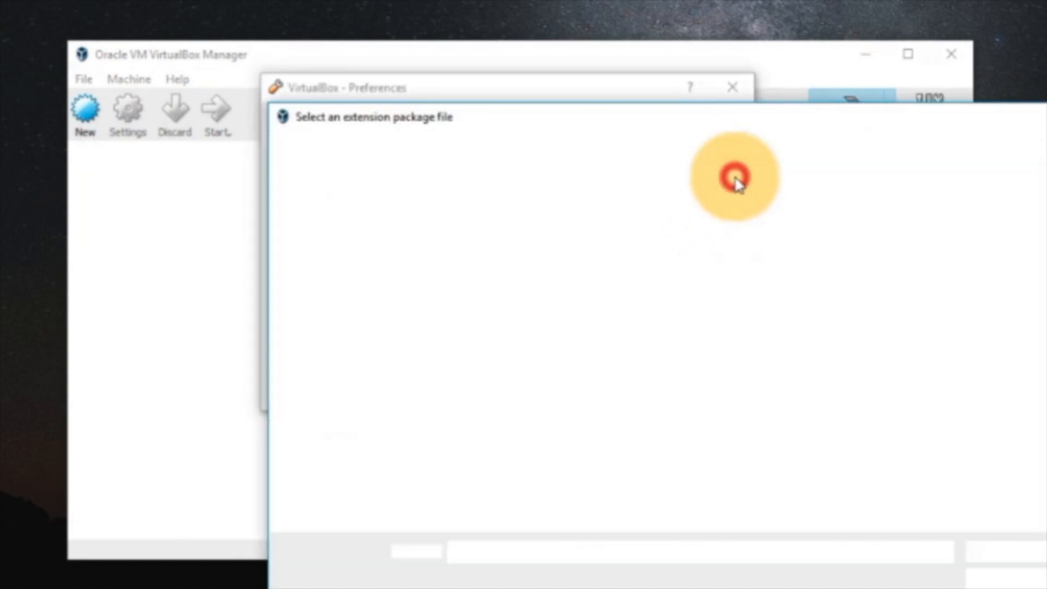
left_click(336, 301)
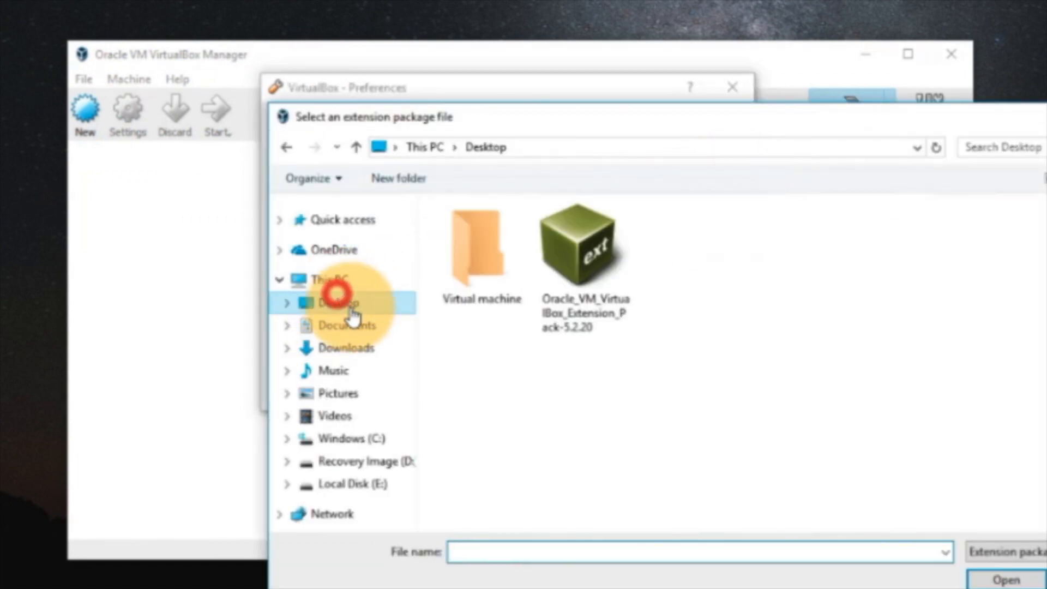
double_click(576, 244)
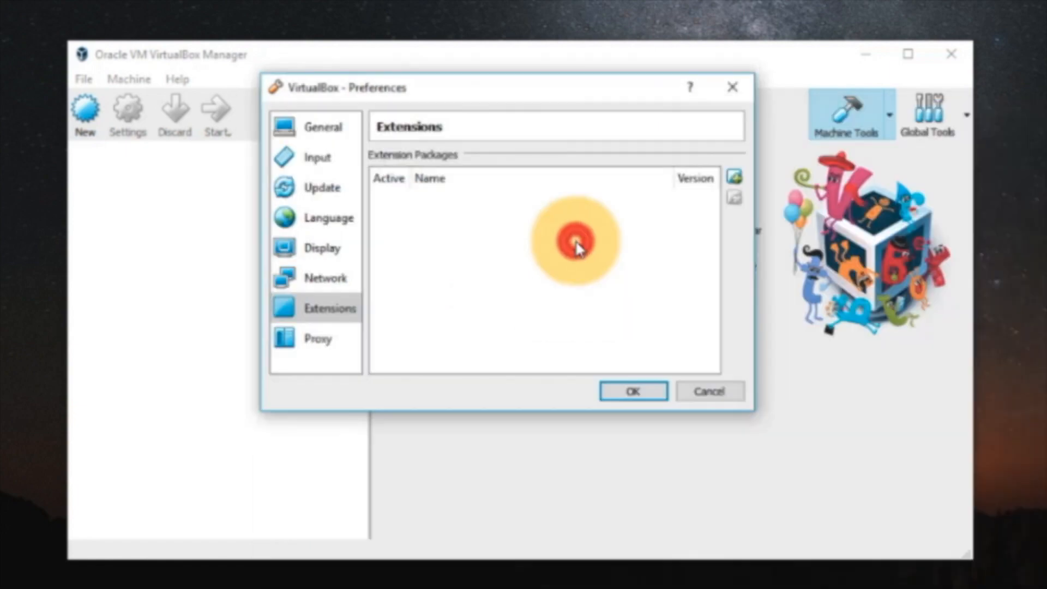
- Install the selected extension pack, agree to its full licence and save the preferences
left_click(493, 354)
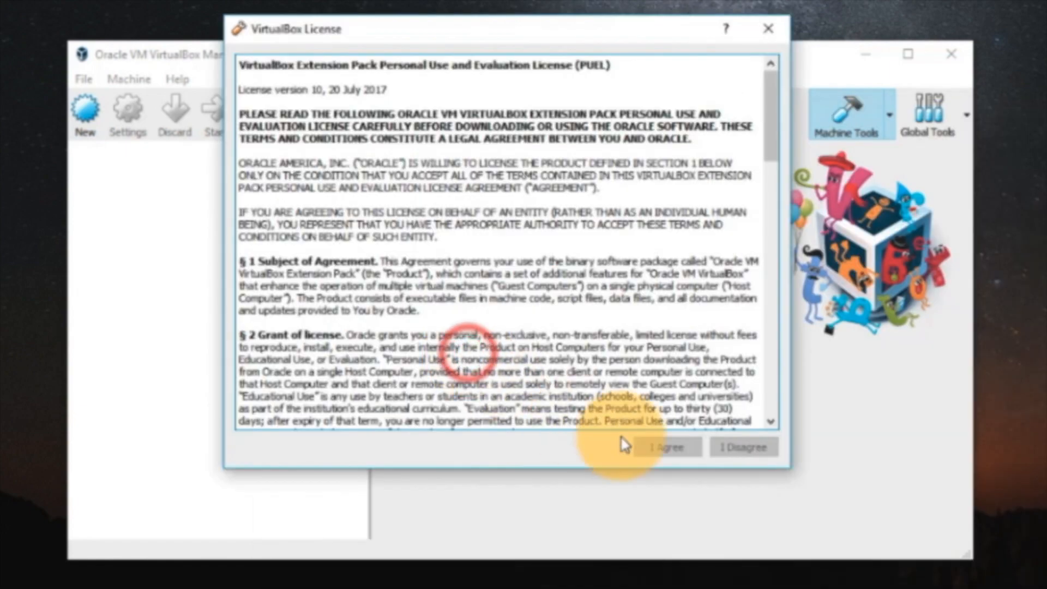
scroll(635, 314, "down", 10)
scroll(635, 314, "down", 10)
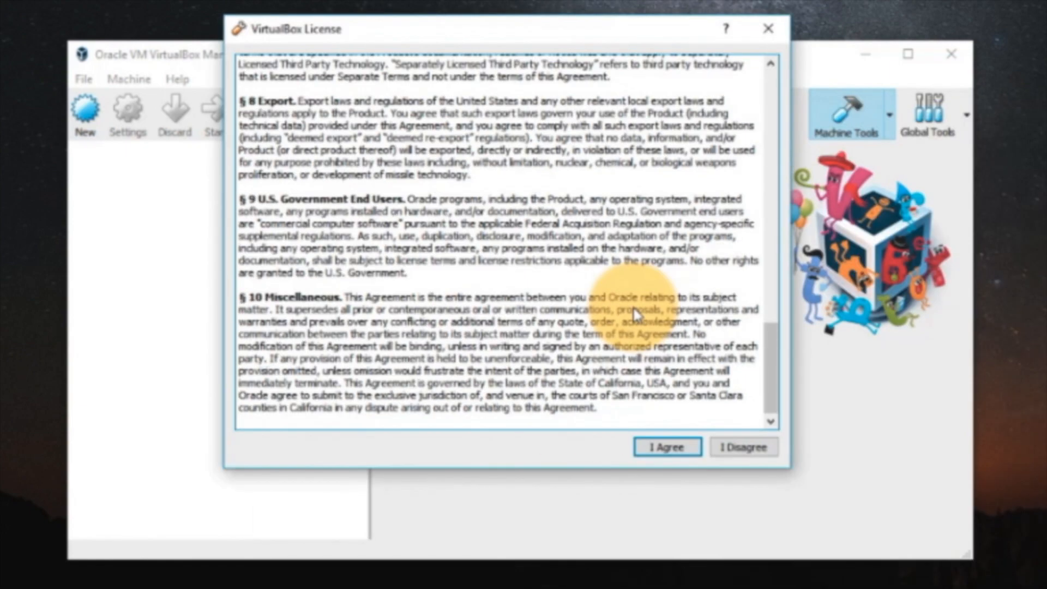
left_click(664, 446)
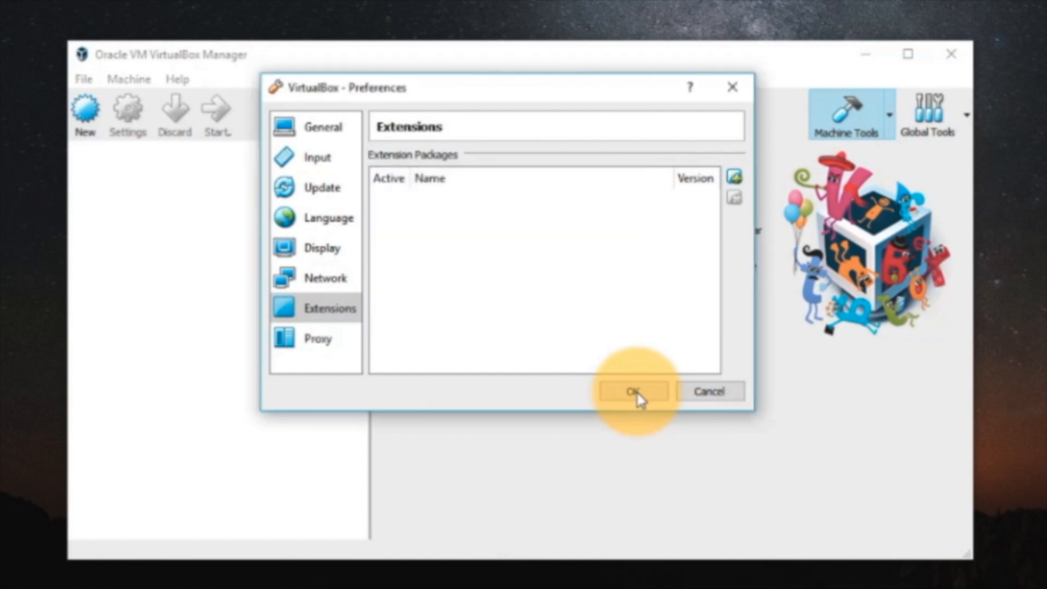
left_click(519, 302)
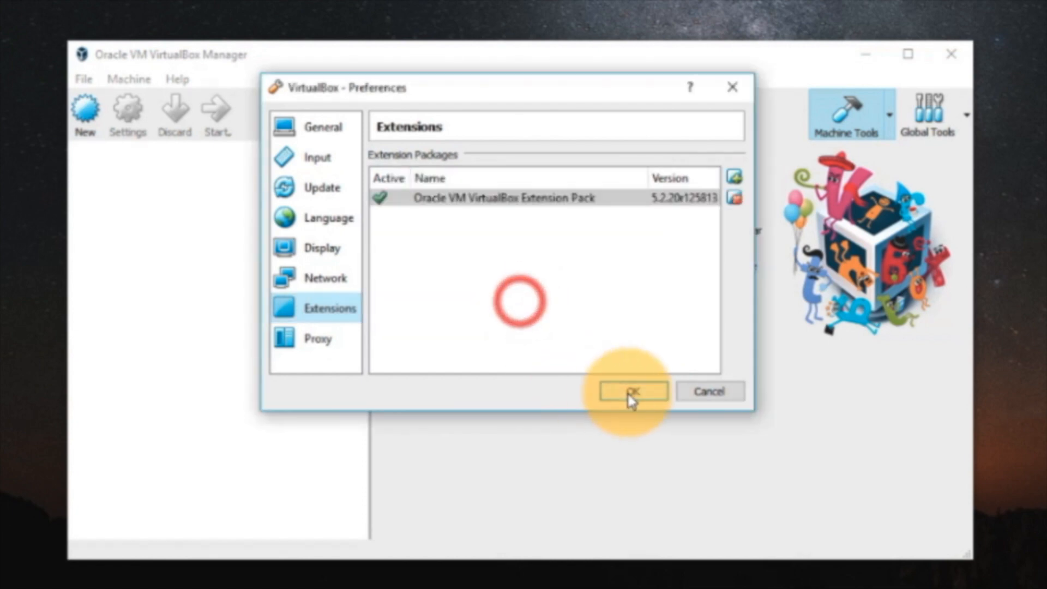
left_click(628, 394)
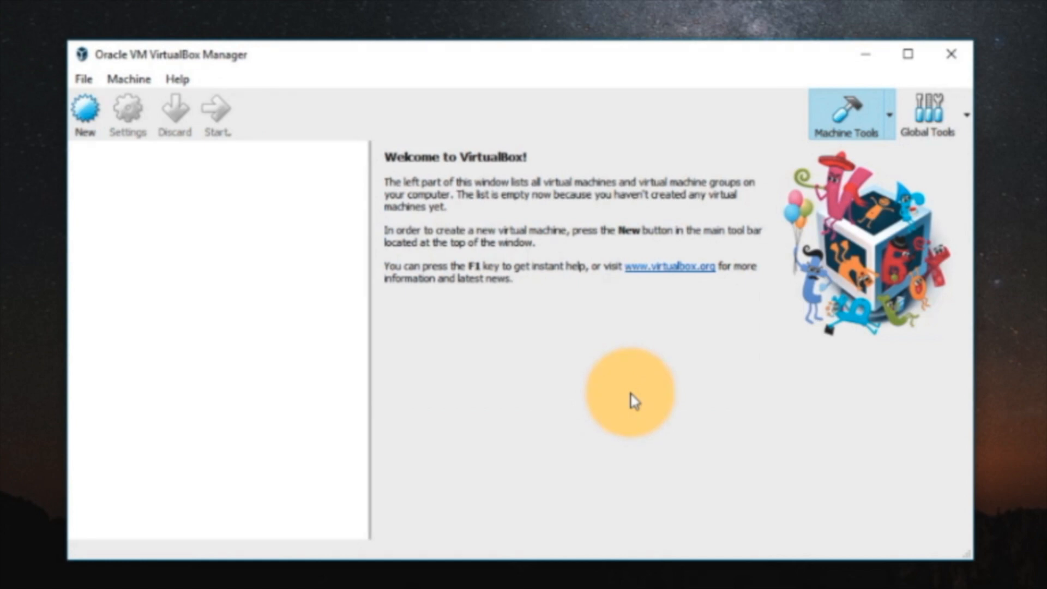
- Start a new virtual machine named Mojave with type Mac OS X and version Mac OS X (64-bit)
left_click(85, 109)
left_click(445, 314)
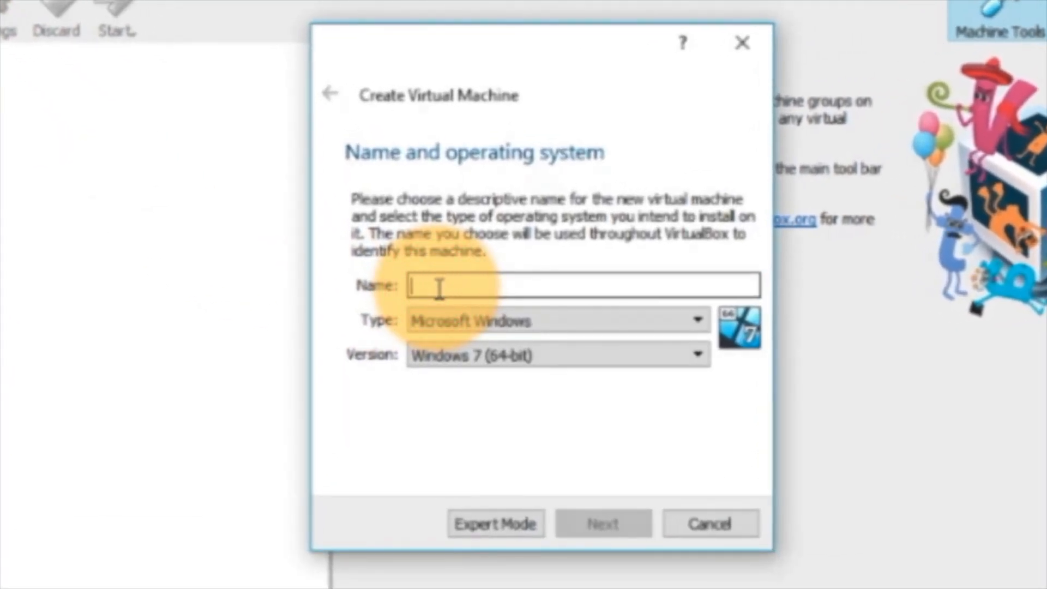
type("Mojave")
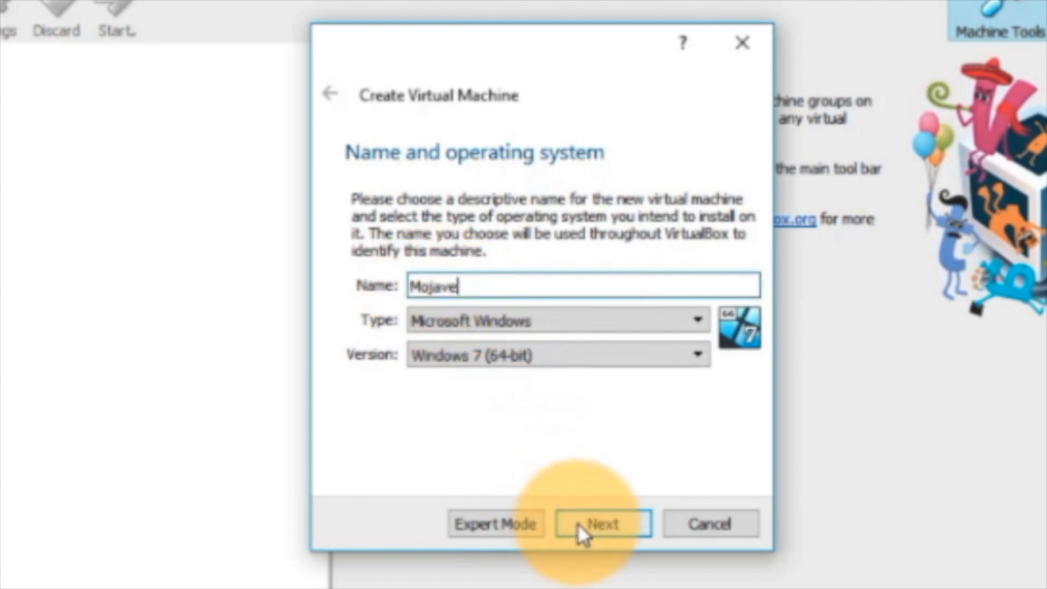
left_click(521, 321)
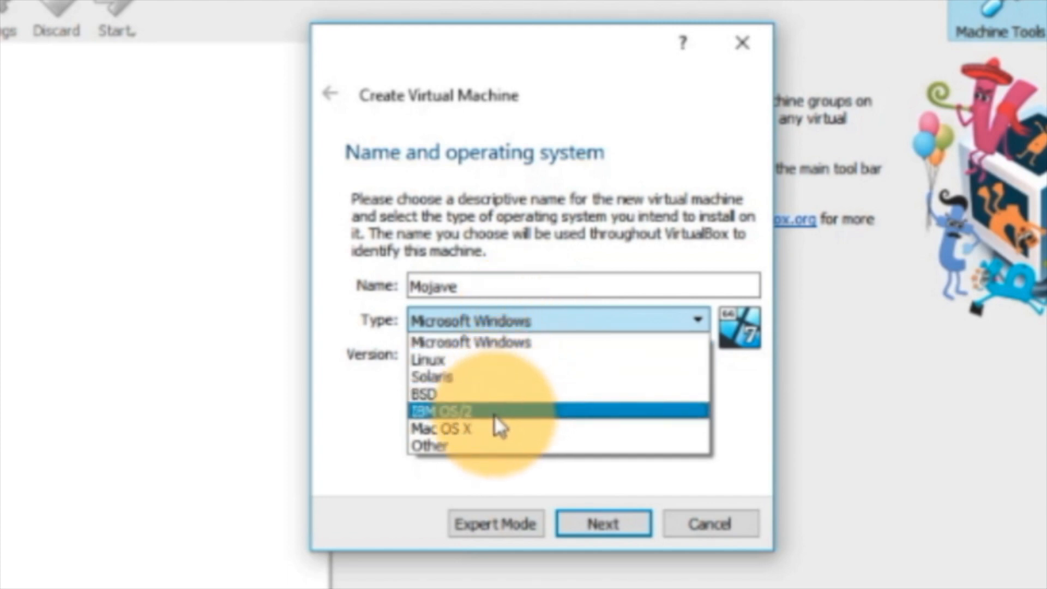
left_click(490, 429)
left_click(495, 362)
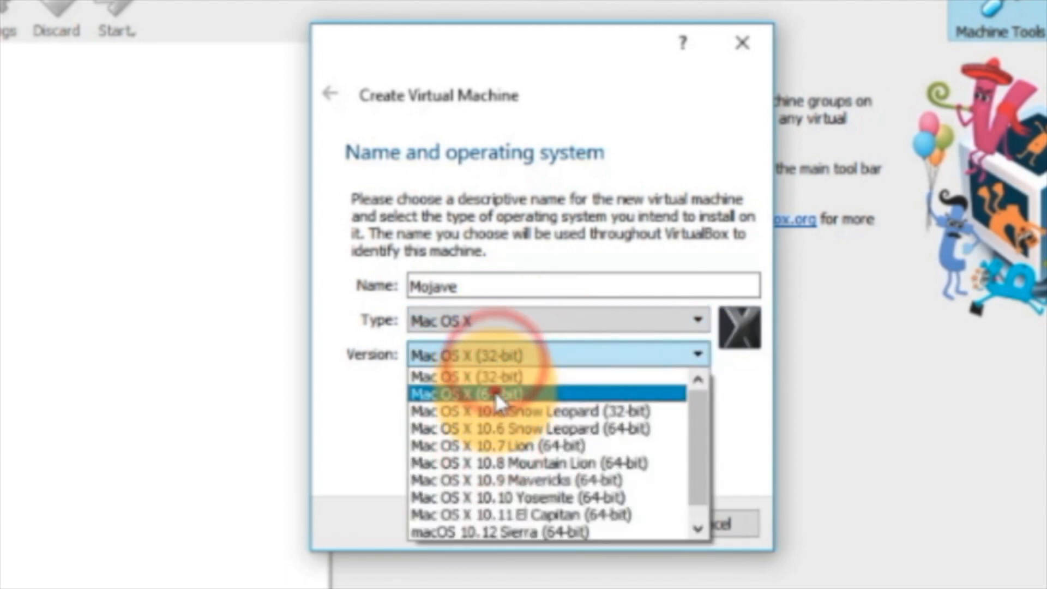
left_click(494, 391)
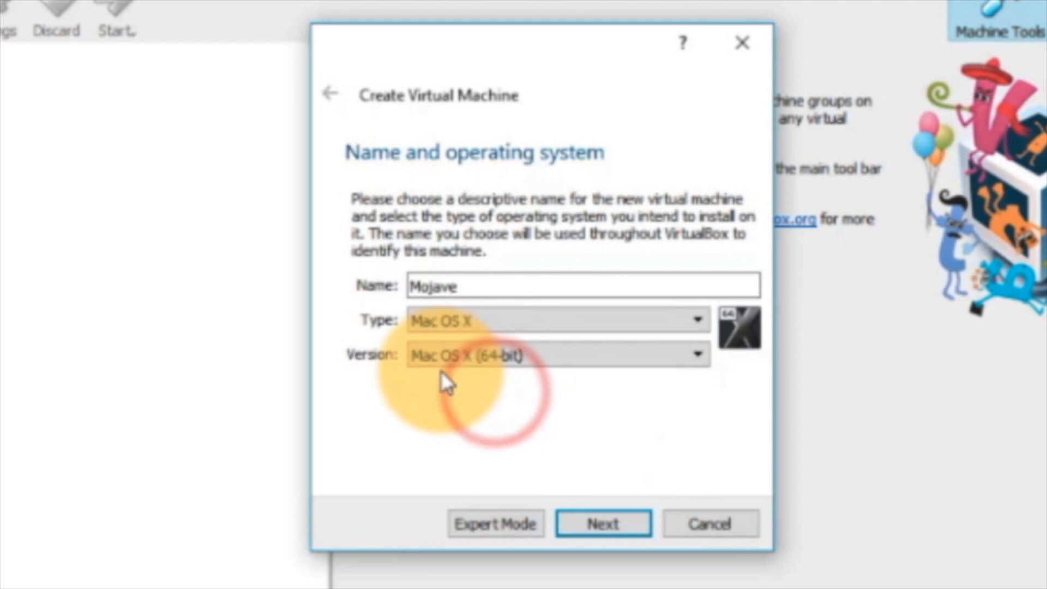
left_click(585, 508)
- Allocate 4096 MB of memory and create the machine with the existing virtual hard disk macOS Mojave.vmdk from the macOS Mojave folder
left_click_drag(392, 284, 422, 281)
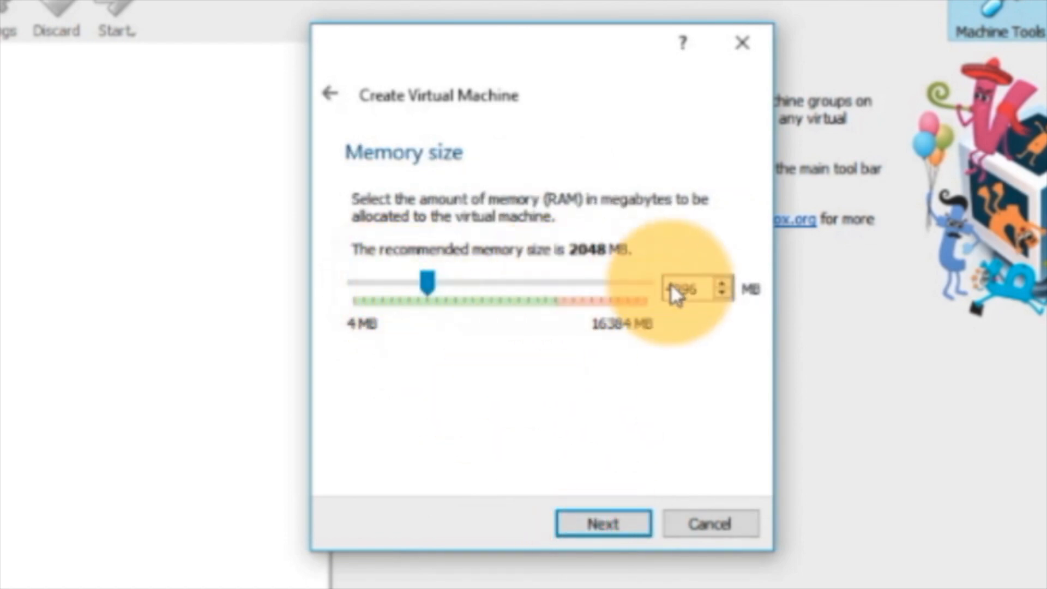
left_click(603, 526)
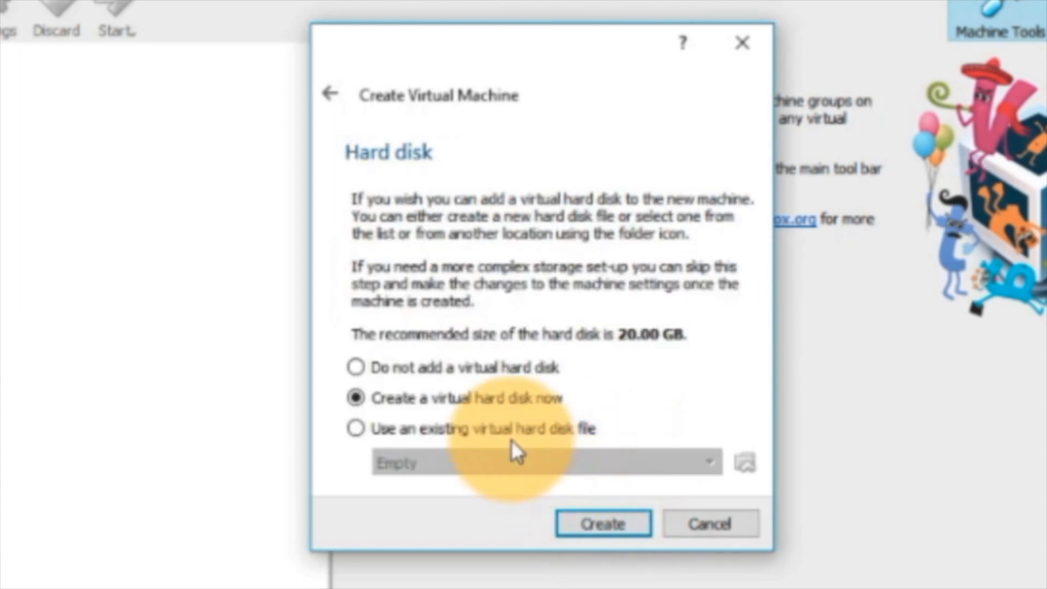
left_click(507, 434)
left_click(745, 463)
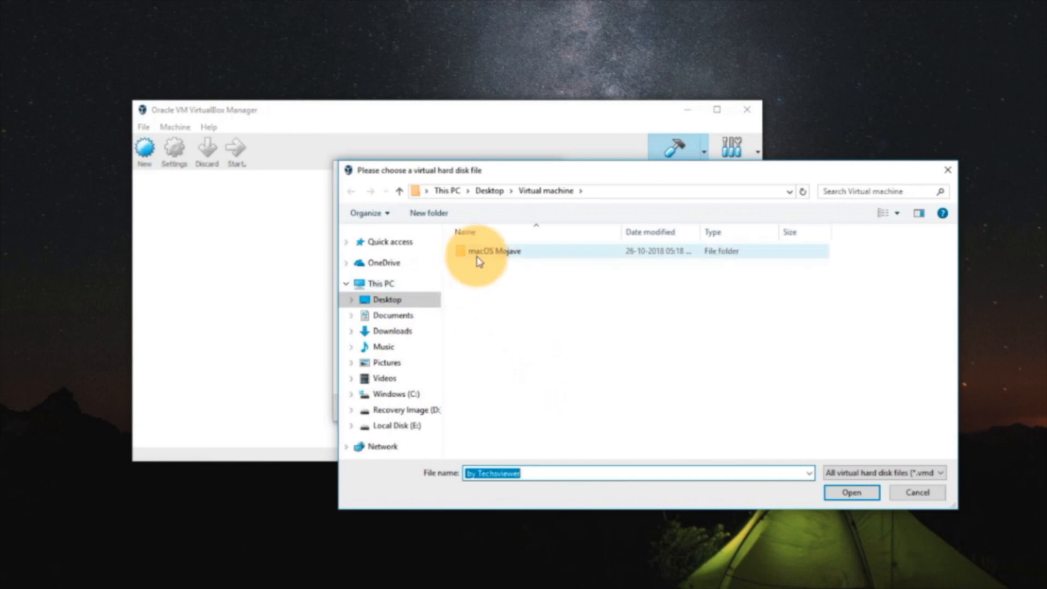
left_click(478, 255)
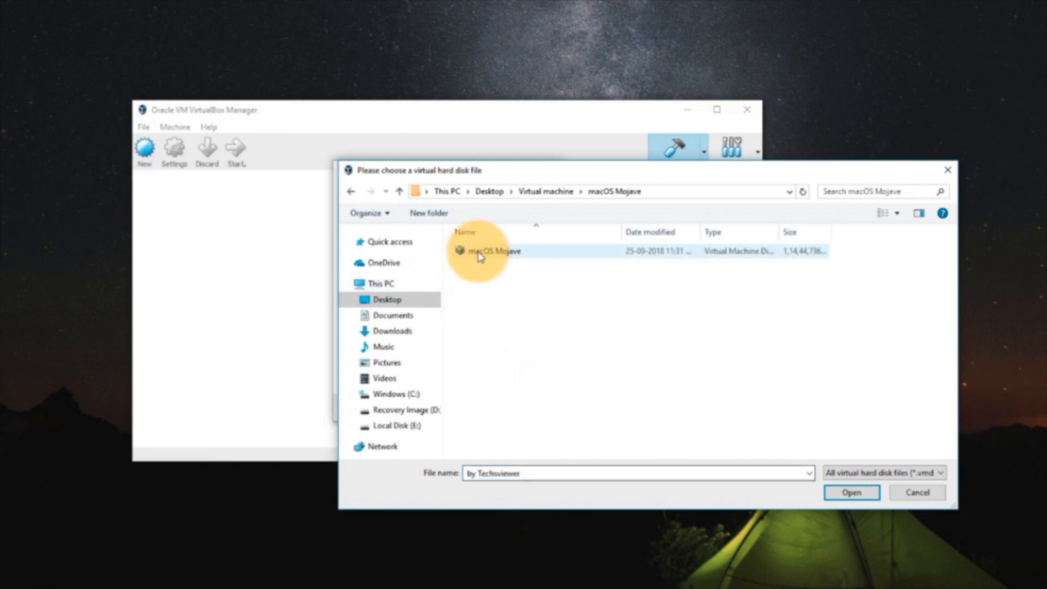
double_click(478, 252)
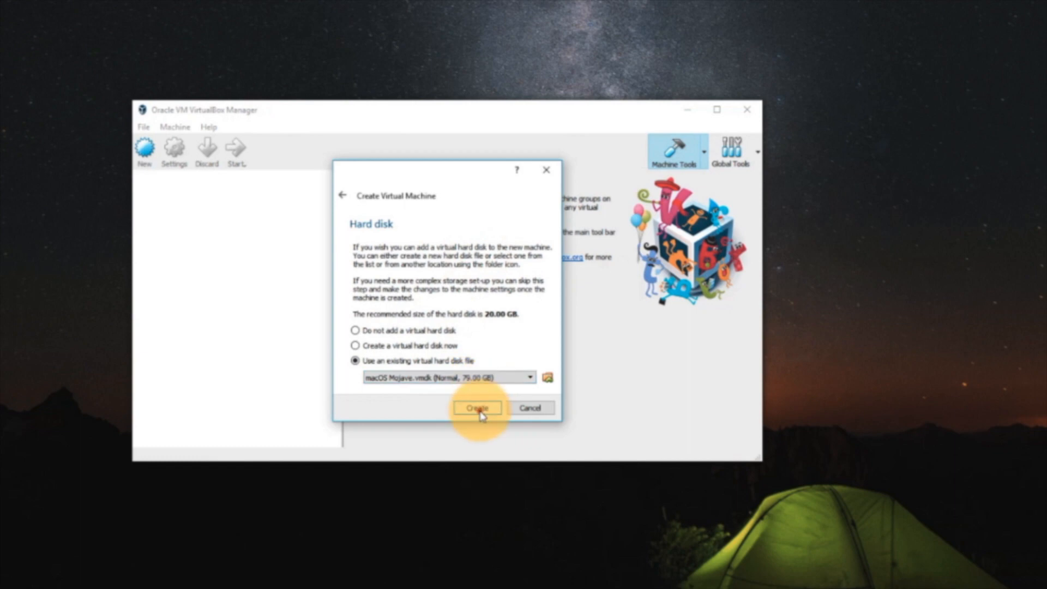
left_click(478, 410)
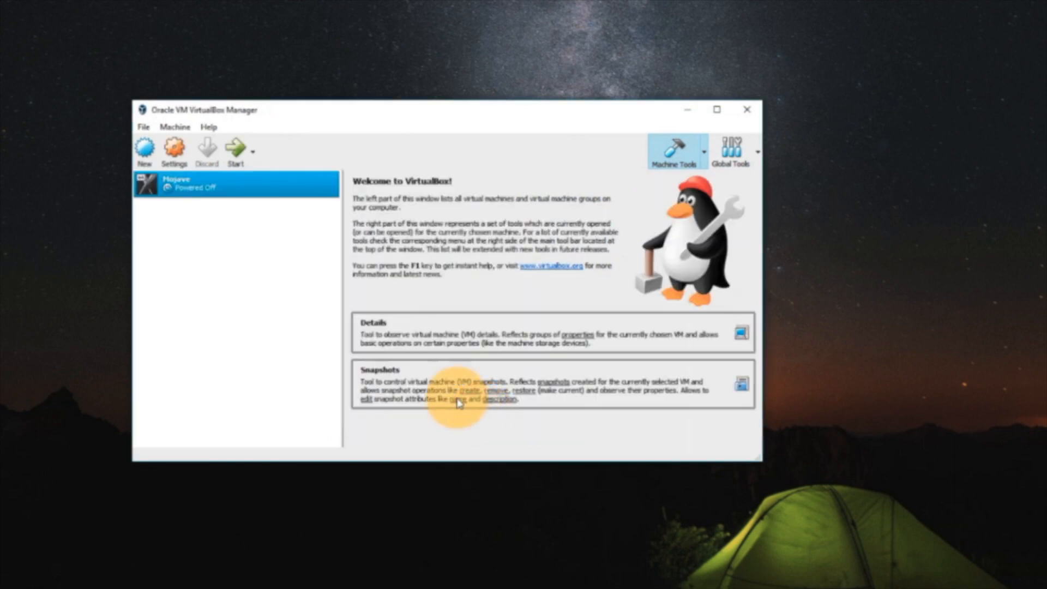
- Disable Floppy in the boot order of the Mojave machine's system settings
left_click(170, 160)
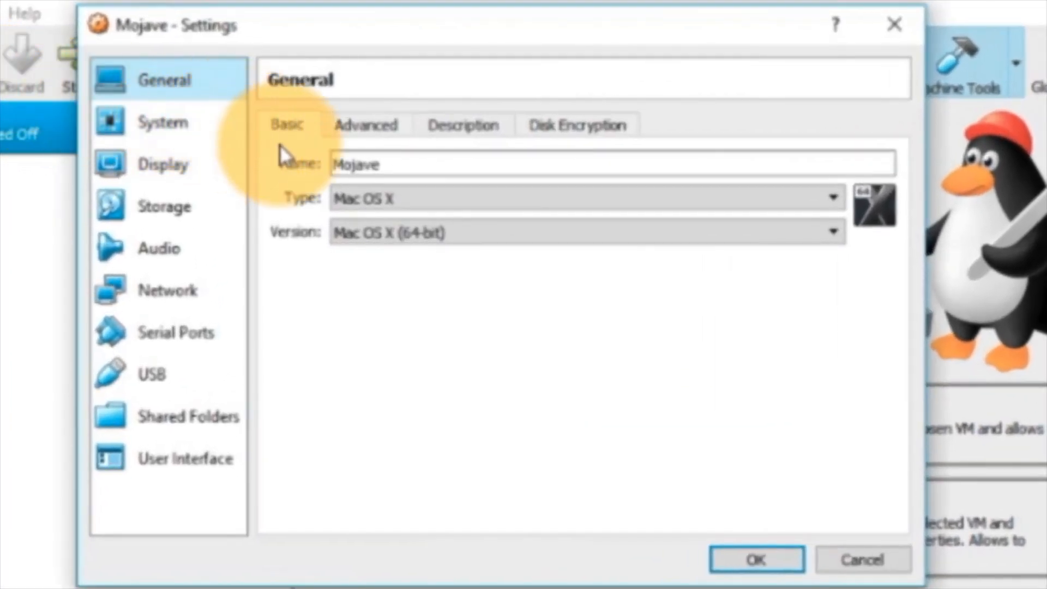
left_click(163, 114)
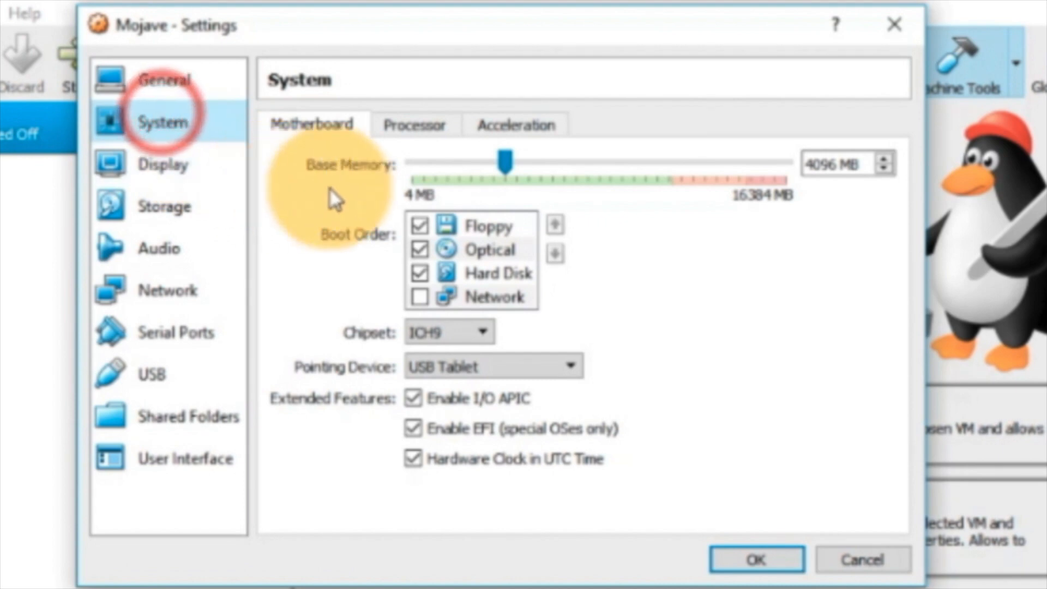
left_click(420, 225)
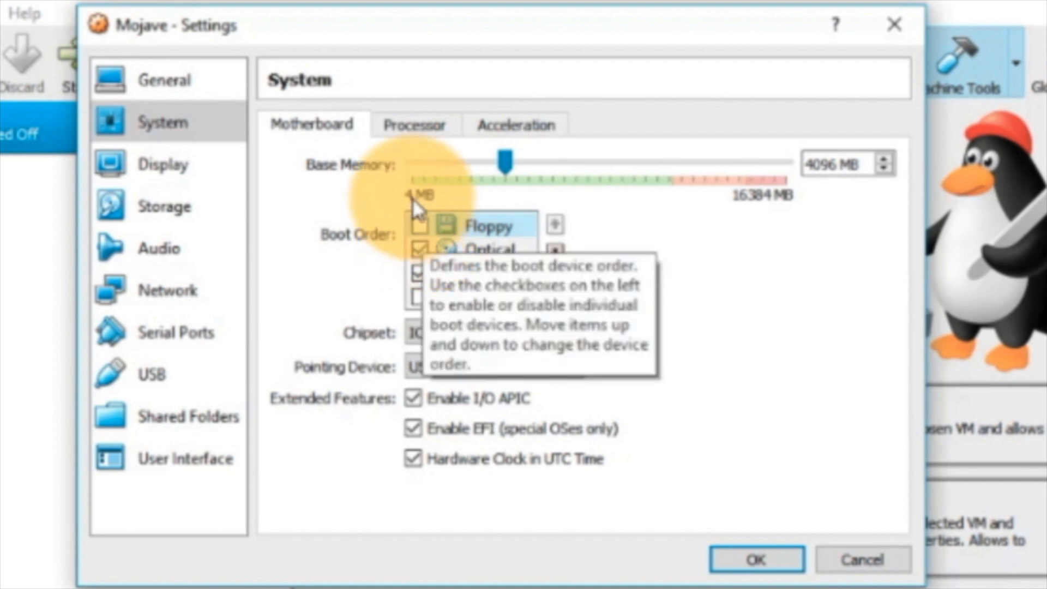
- Set the Mojave machine's processor count to 4
left_click(409, 128)
left_click_drag(413, 166, 574, 166)
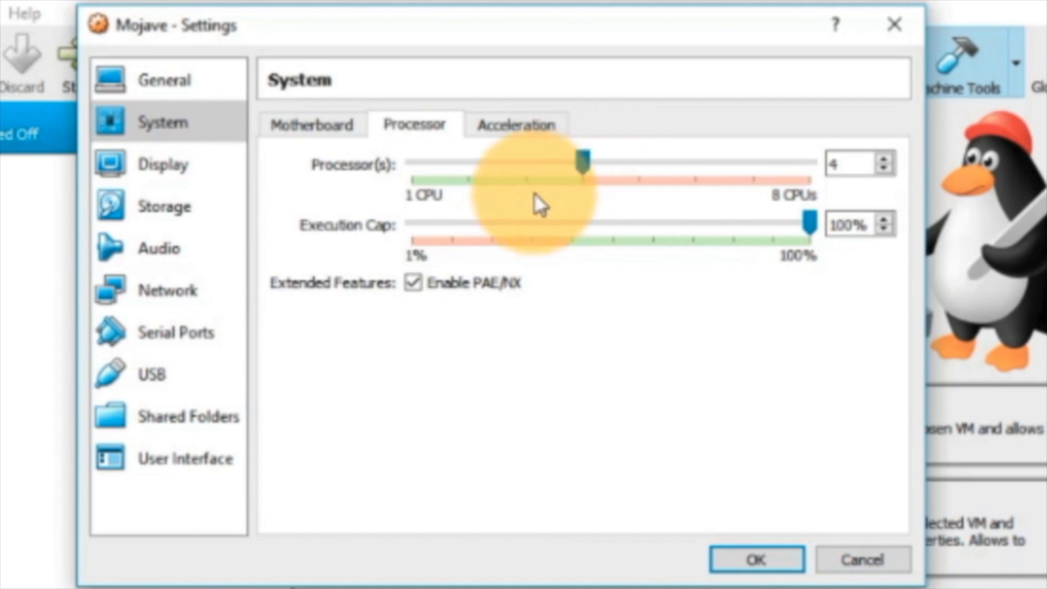
- Set the Mojave machine's video memory to 128 MB and enable Use Host I/O Cache on its SATA storage controller
left_click(159, 165)
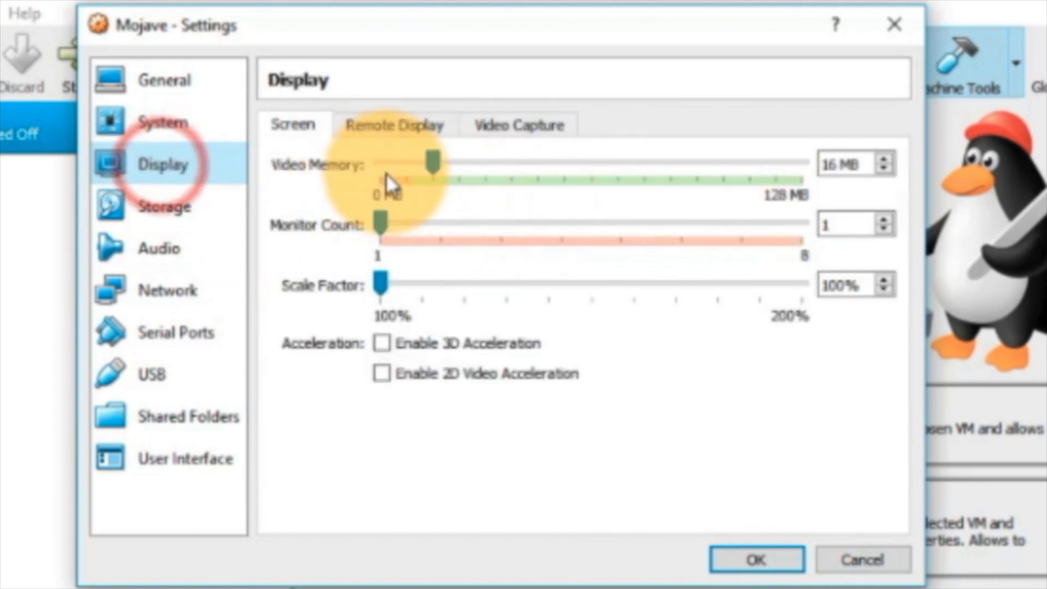
left_click_drag(430, 170, 869, 147)
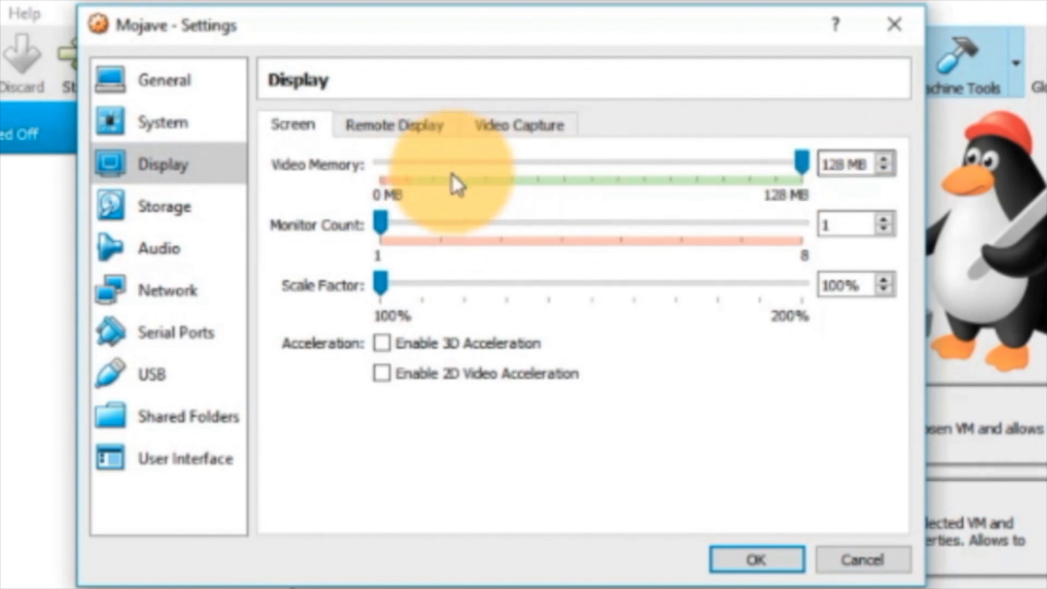
left_click(185, 203)
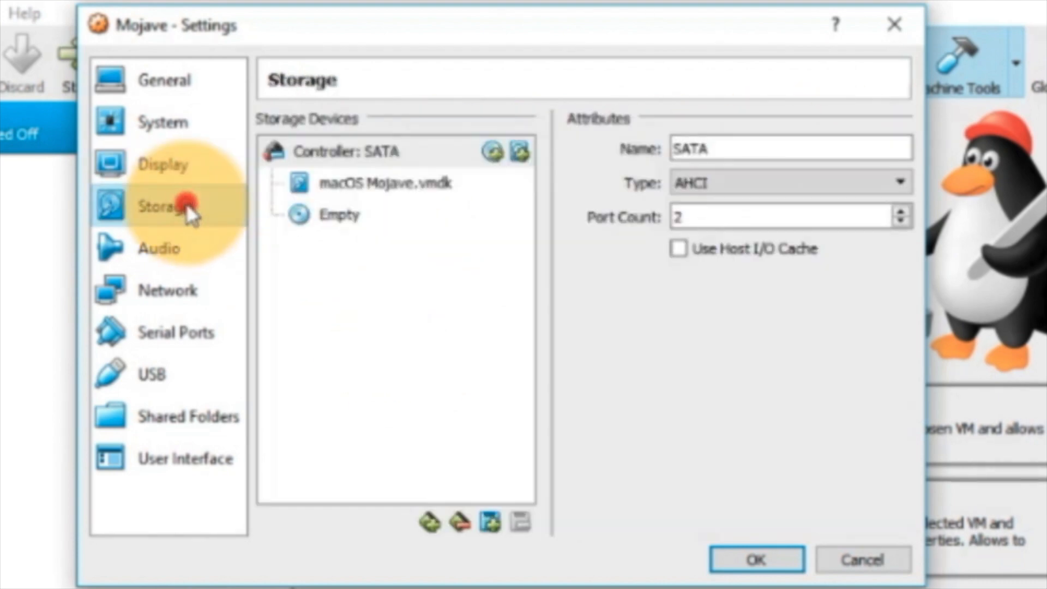
left_click(677, 250)
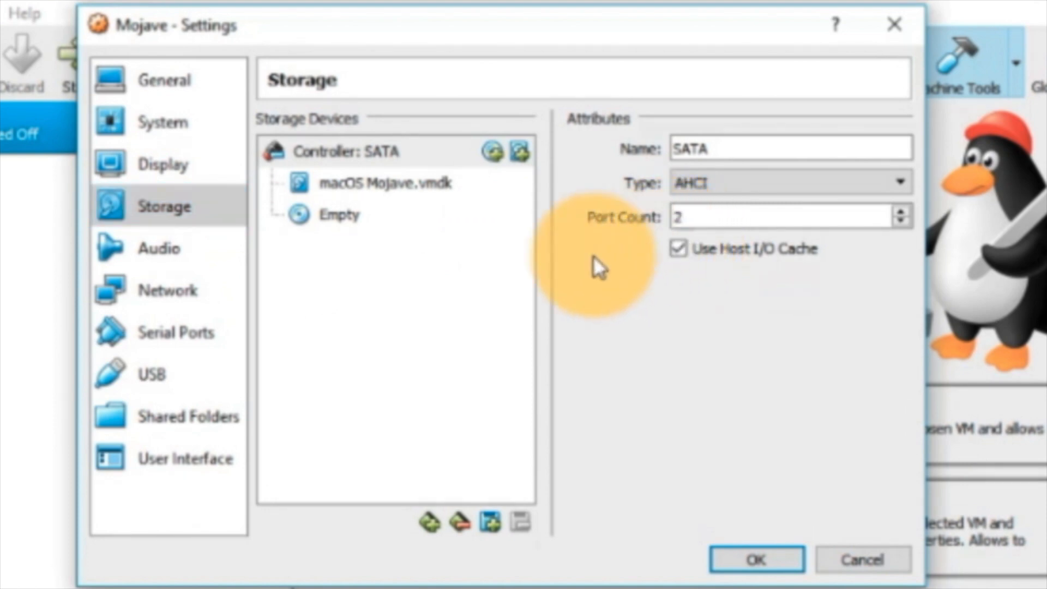
- Check the Mojave machine's Audio, Network, Serial Ports and USB settings, and save the machine's settings
left_click(166, 253)
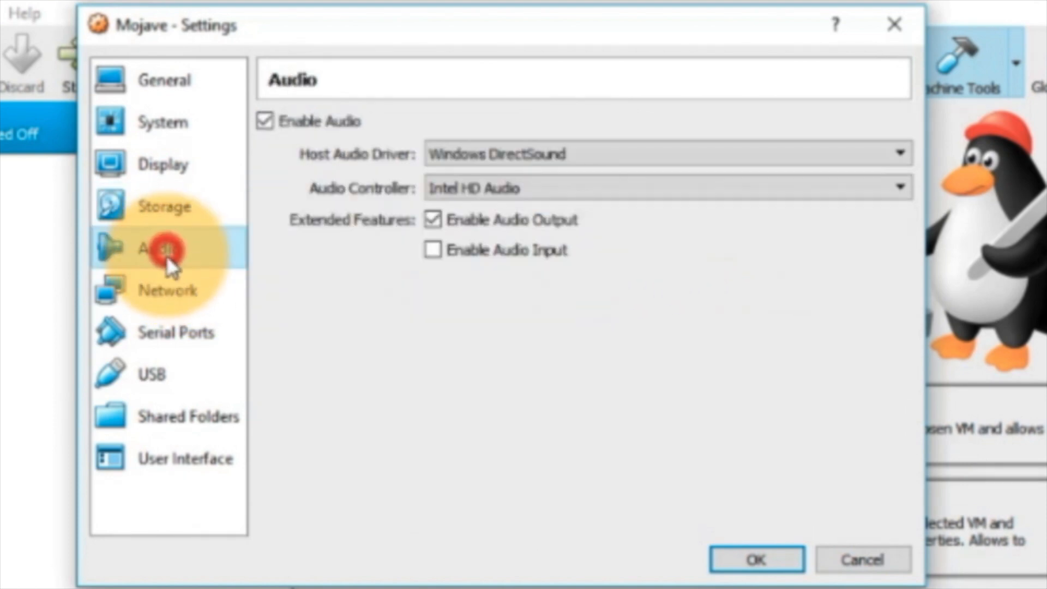
left_click(167, 290)
left_click(172, 347)
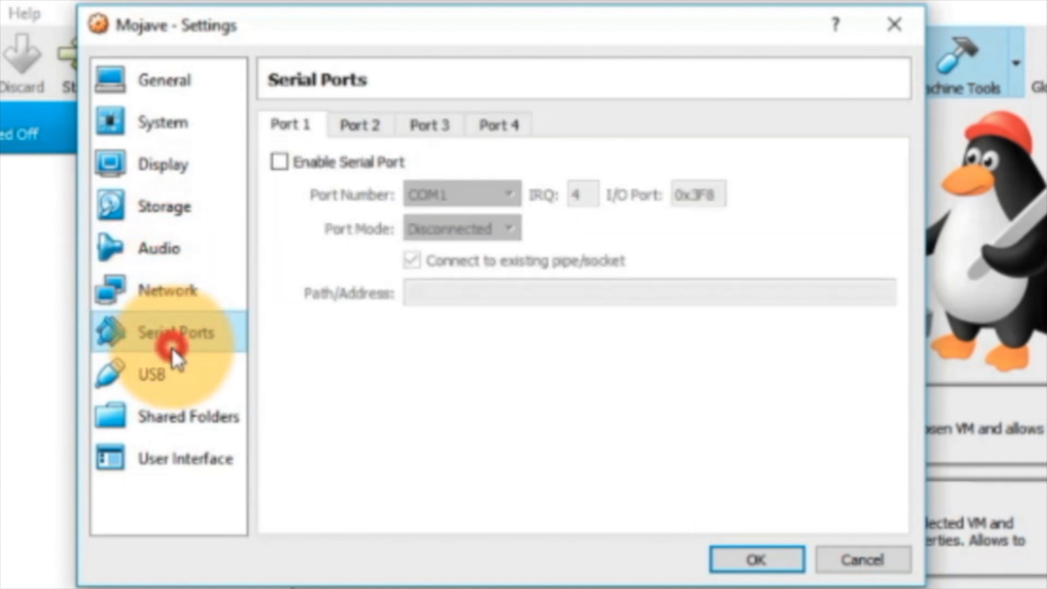
left_click(175, 375)
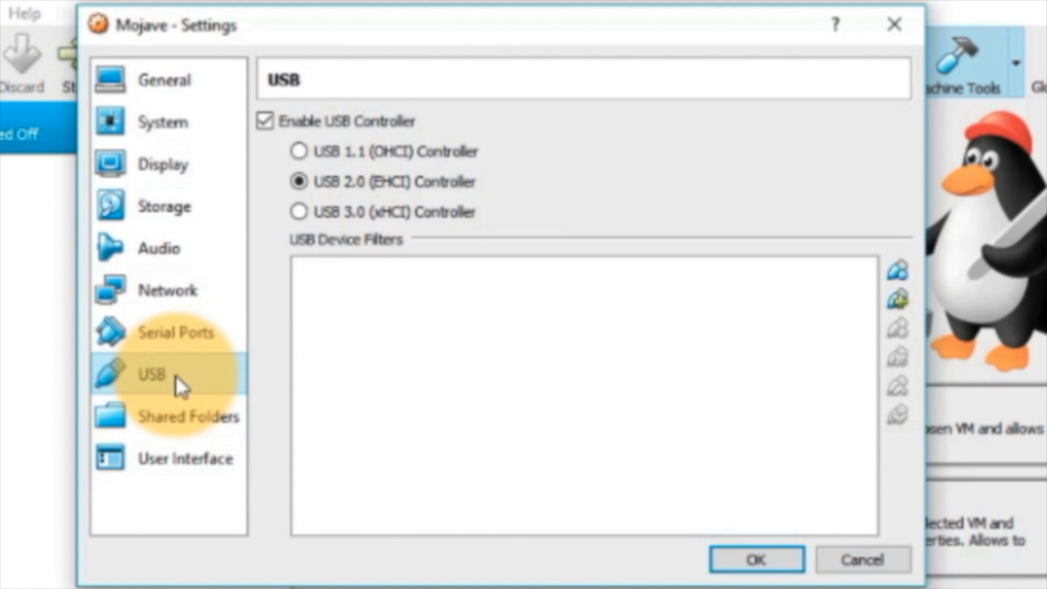
left_click(766, 559)
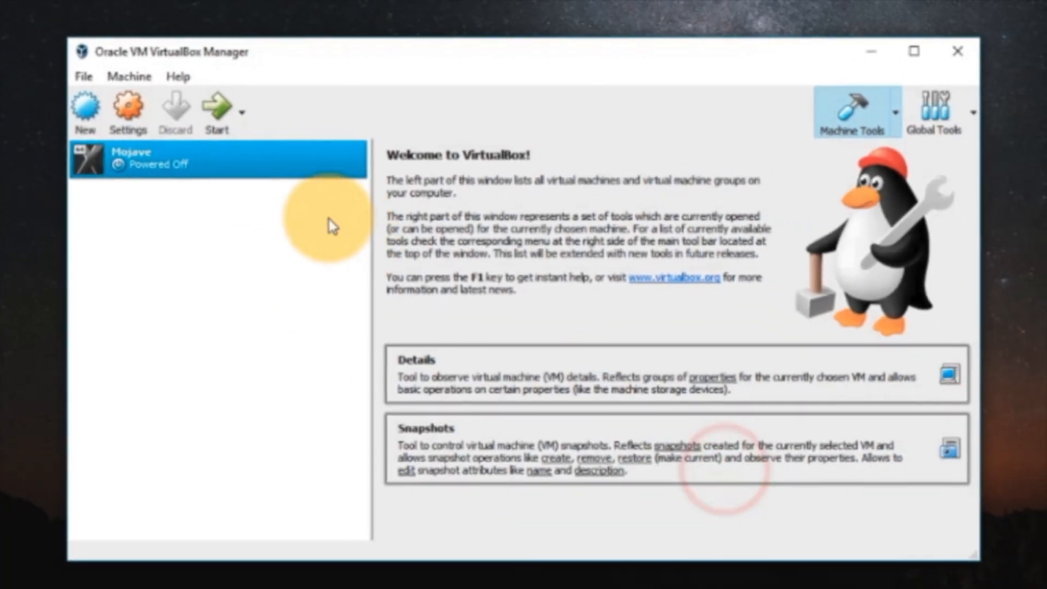
- Exit VirtualBox Manager completely to return to the desktop
left_click(84, 76)
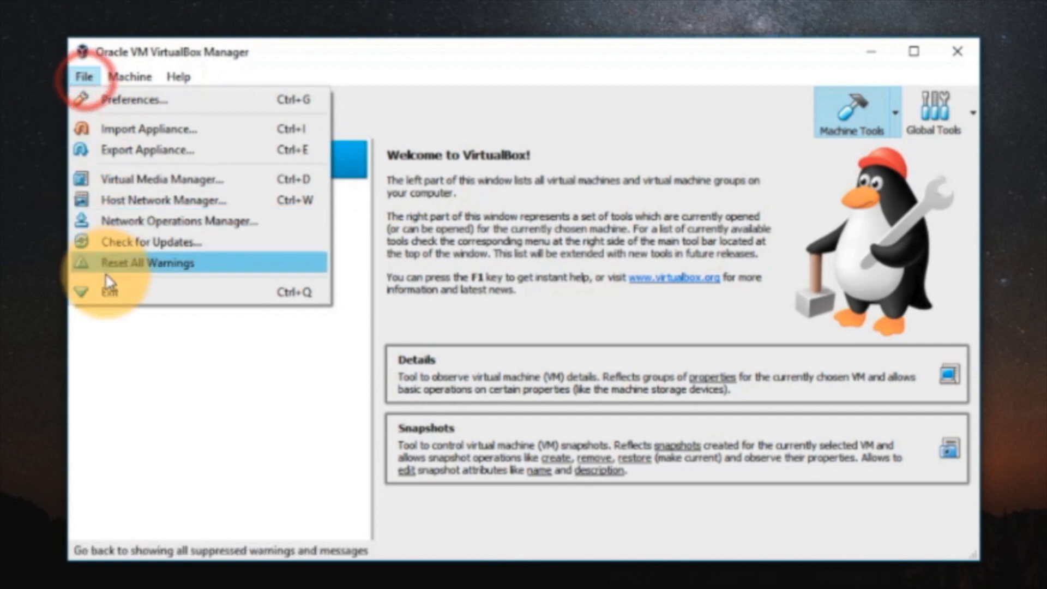
left_click(106, 293)
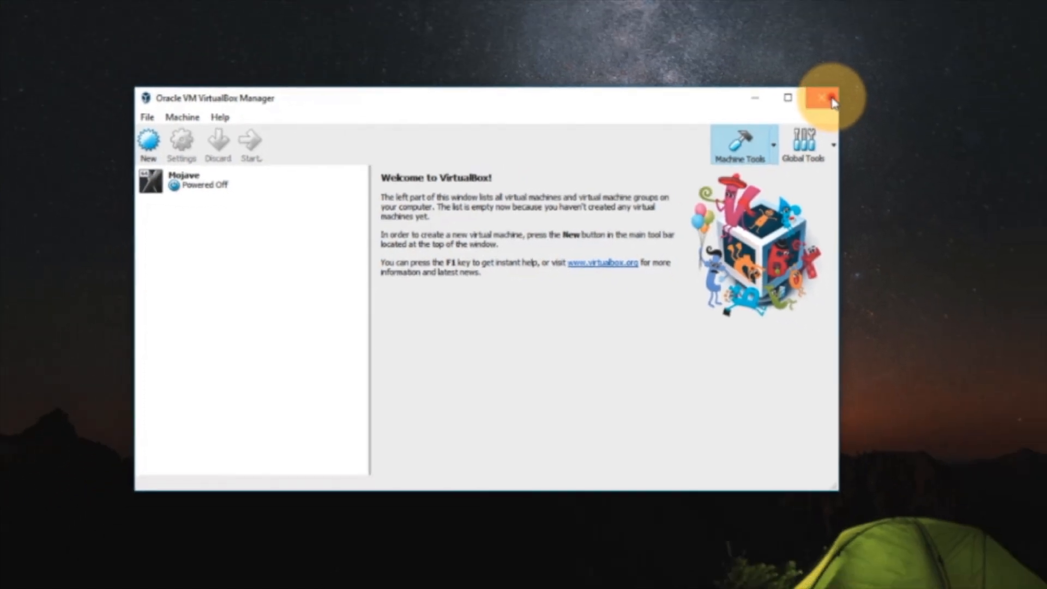
left_click(980, 56)
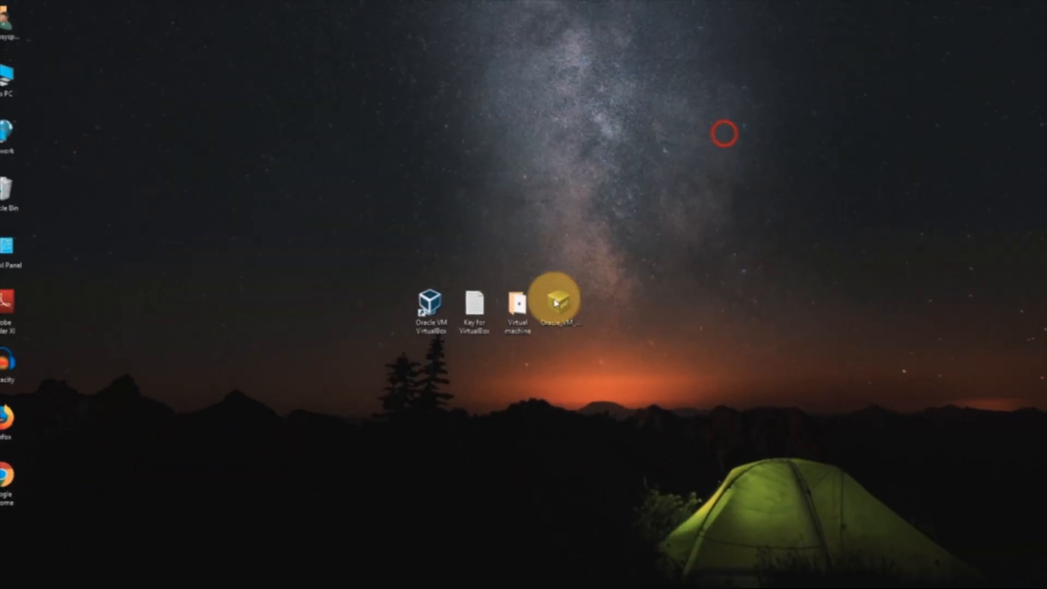
- Open the Key for VirtualBox text file from the desktop and reposition its window so all the code is in view
left_click(444, 307)
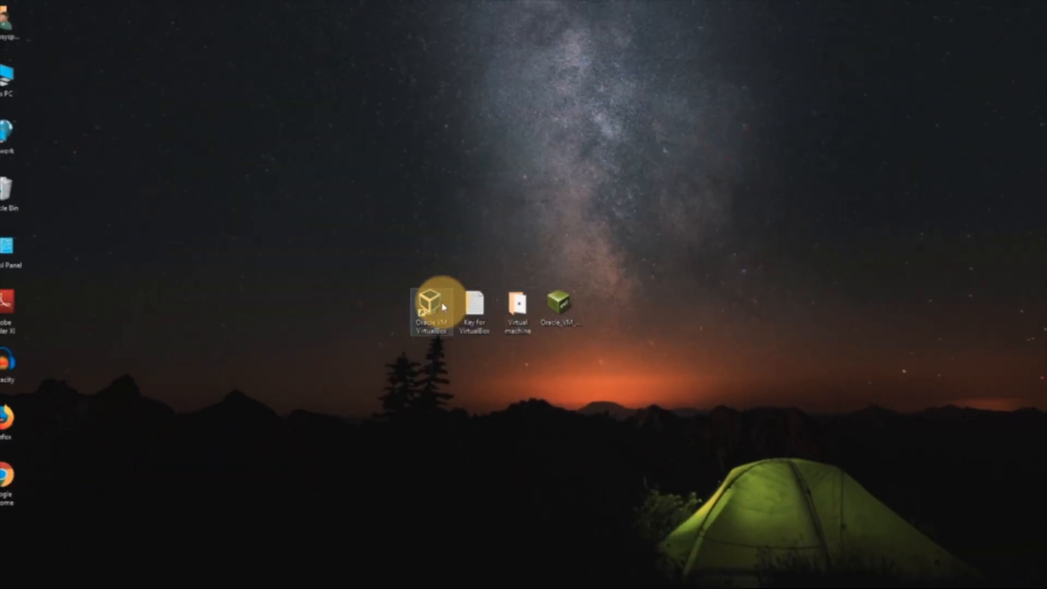
left_click(477, 315)
double_click(477, 315)
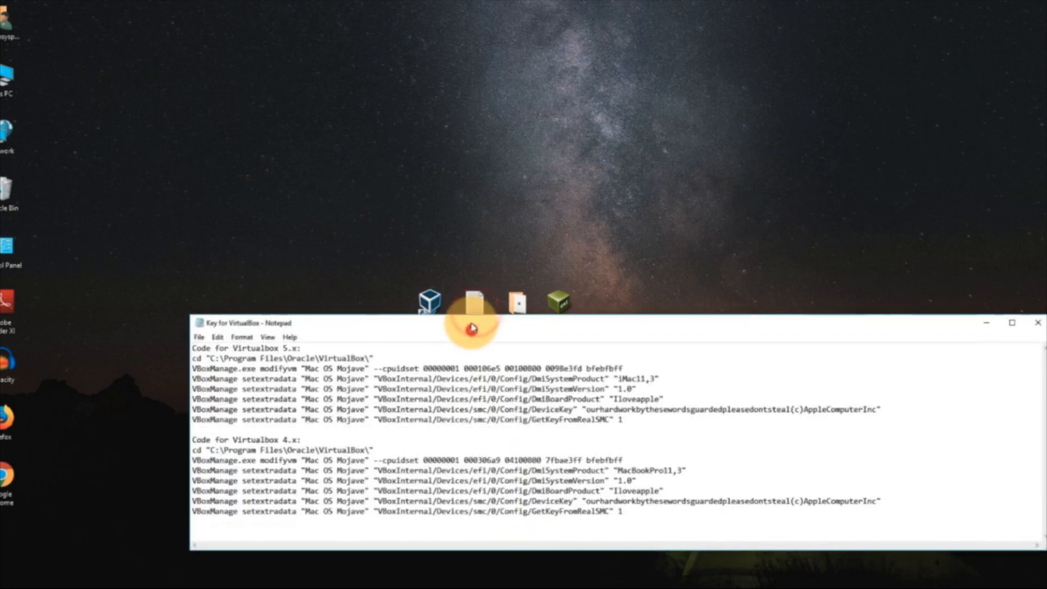
left_click_drag(457, 330, 380, 316)
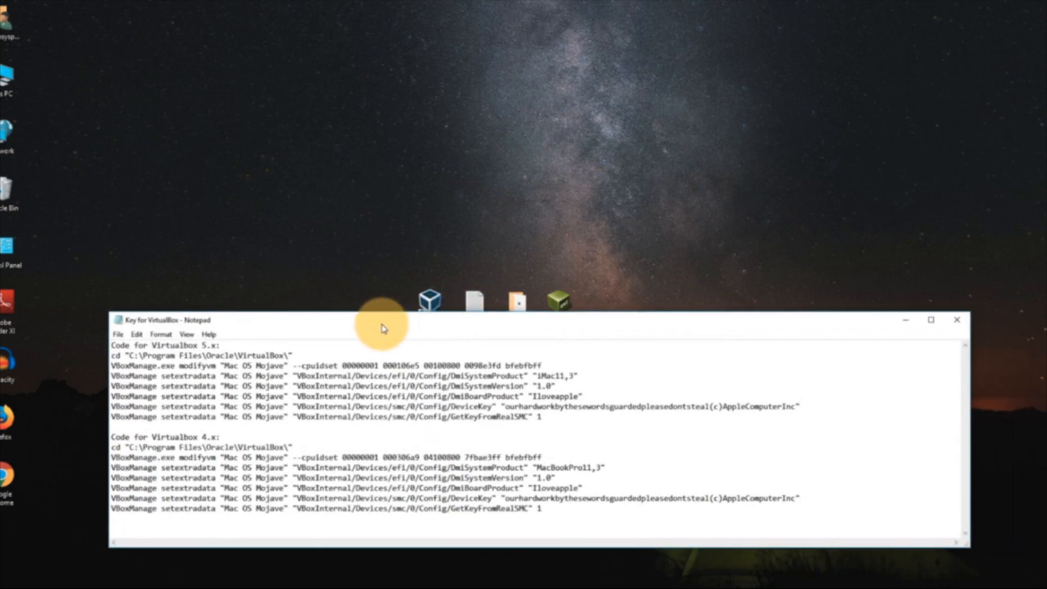
- Replace every occurrence of "Mac OS Mojave" with "Mojave" in the Key for VirtualBox file and save it
left_click(138, 335)
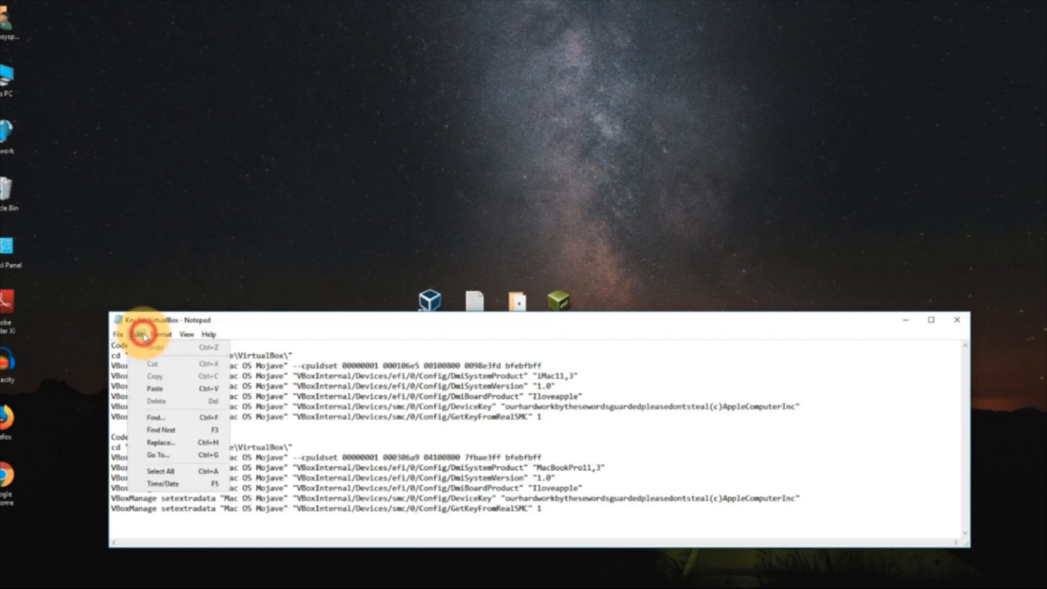
left_click(149, 441)
left_click_drag(225, 365, 284, 365)
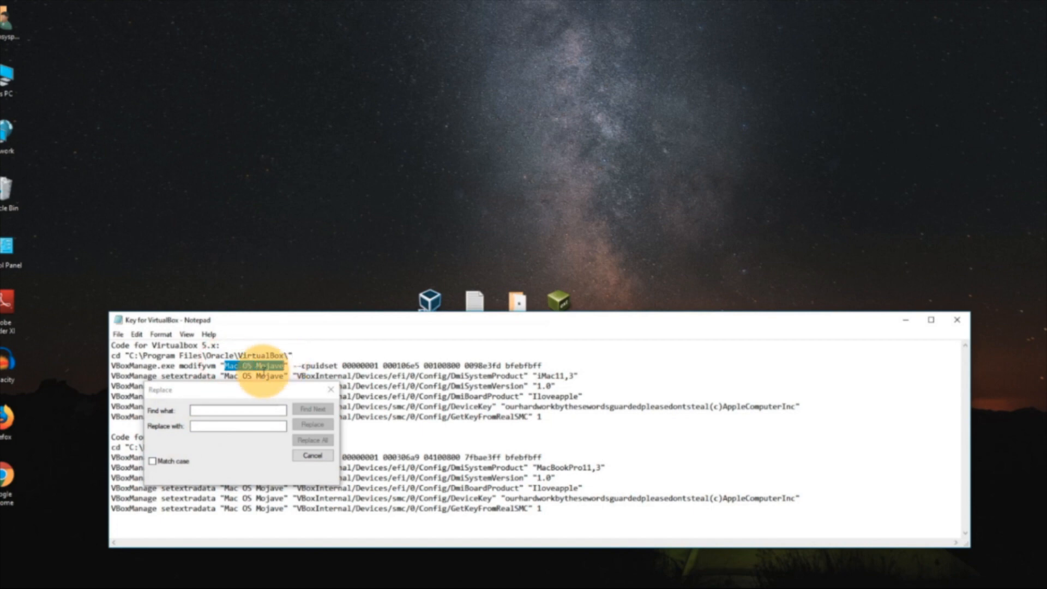
left_click(240, 409)
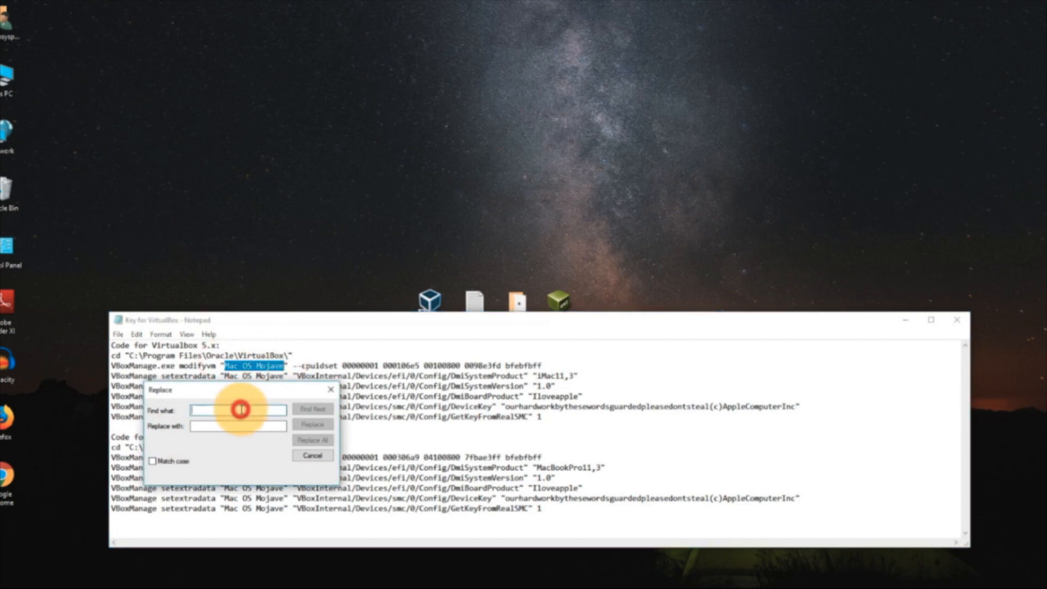
left_click_drag(216, 409, 238, 410)
key("ctrl+c")
left_click(217, 425)
key("ctrl+v")
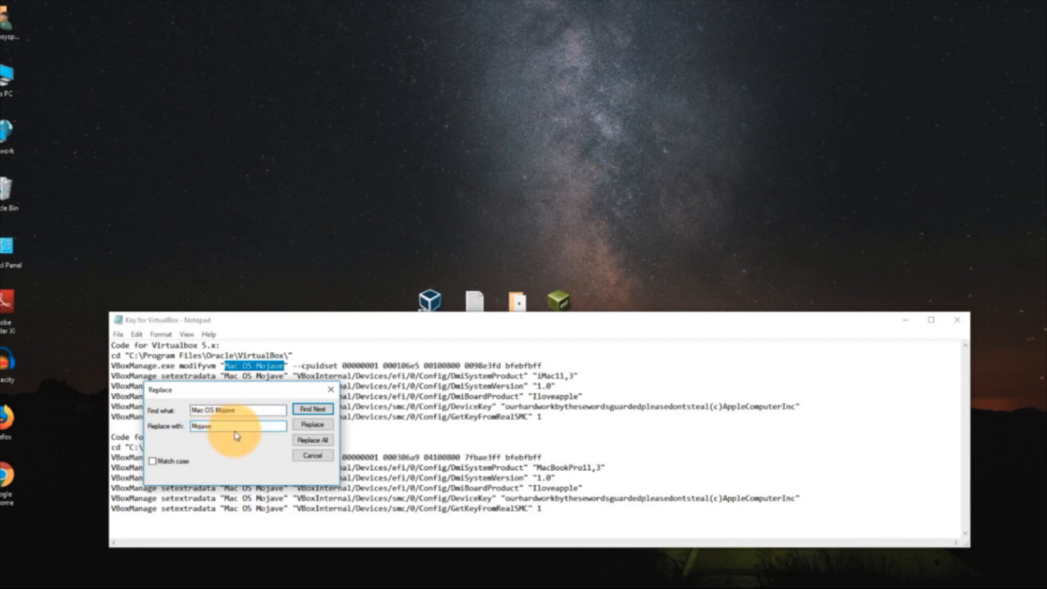
left_click(310, 440)
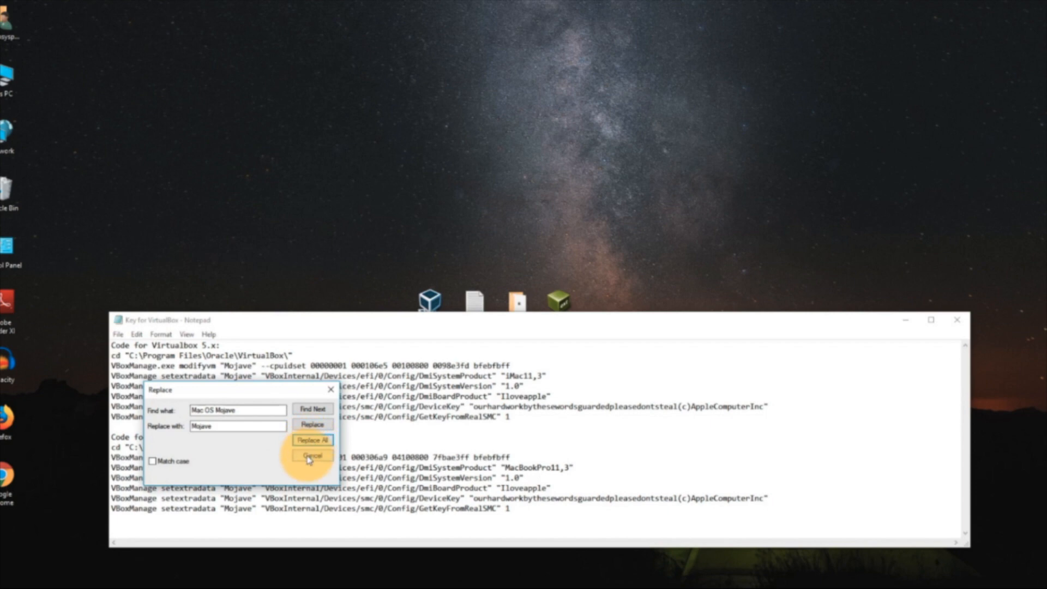
left_click(311, 455)
left_click(120, 334)
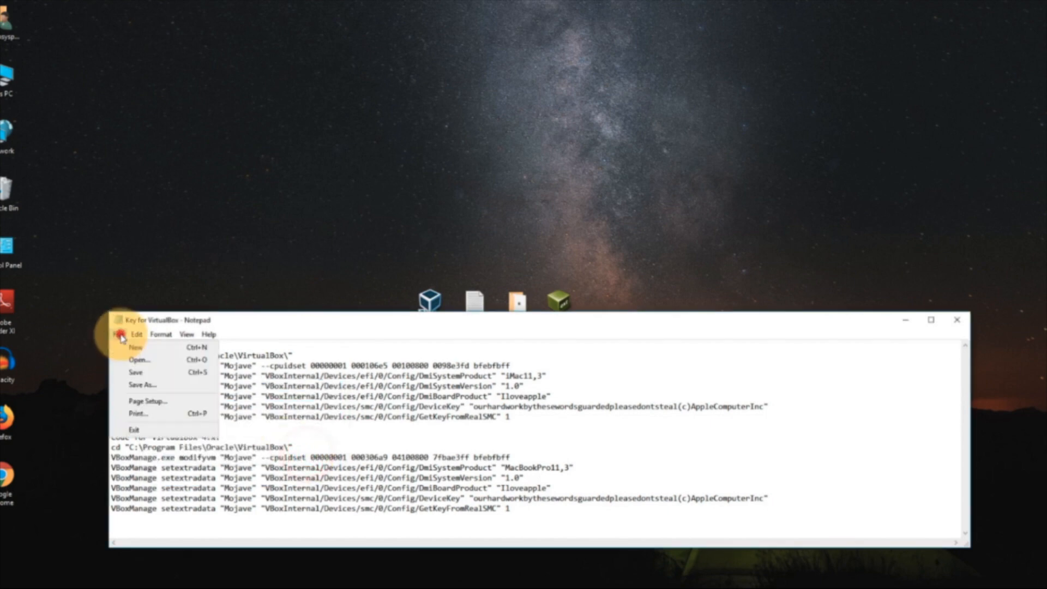
left_click(136, 372)
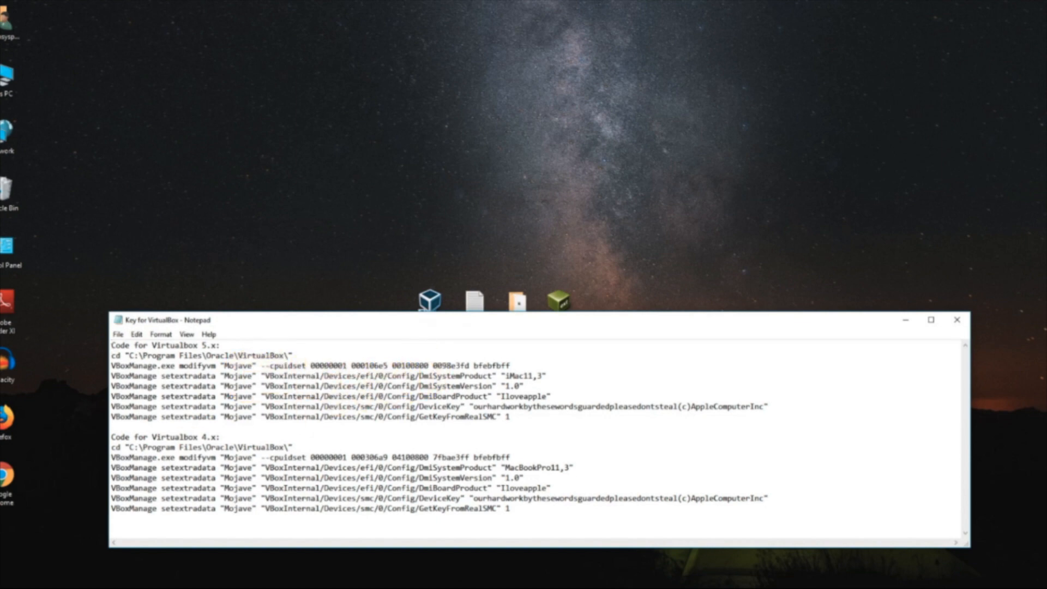
- Search for cmd, run Command Prompt as administrator and place its window above the Key for VirtualBox notes
left_click(2, 588)
left_click(52, 587)
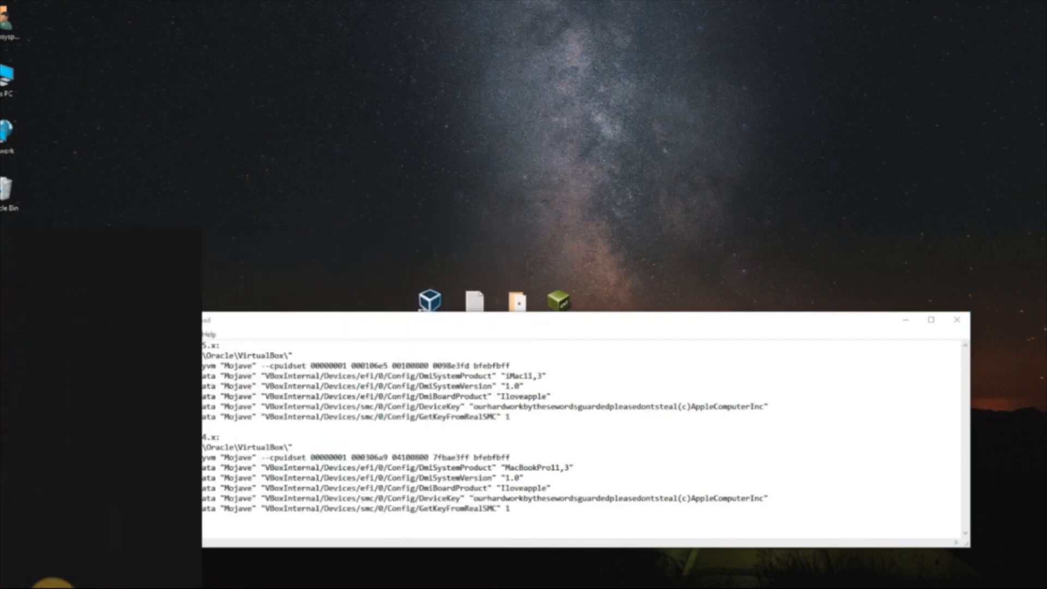
type("cmd")
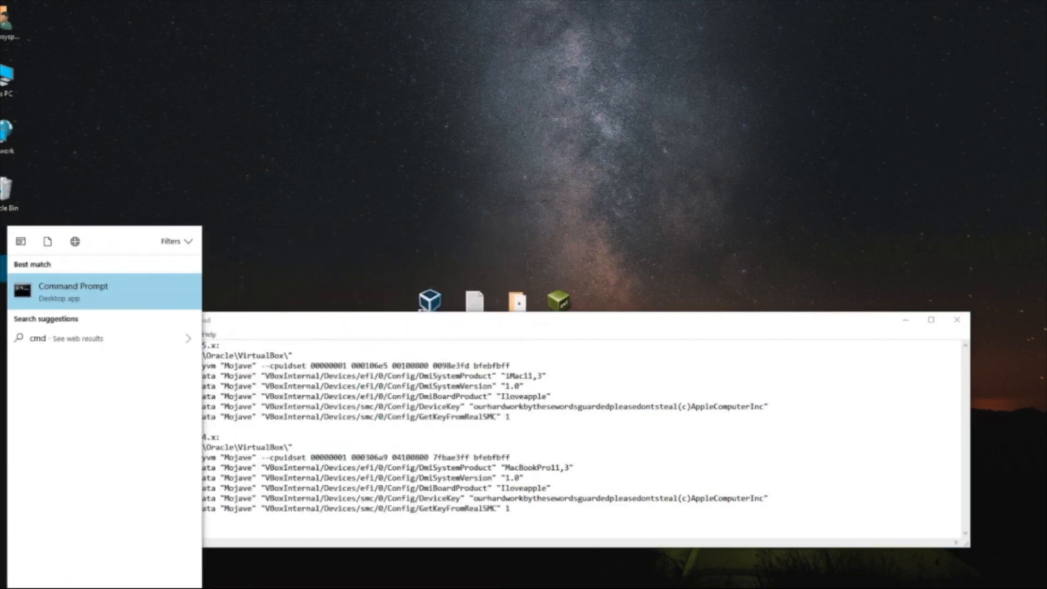
right_click(55, 293)
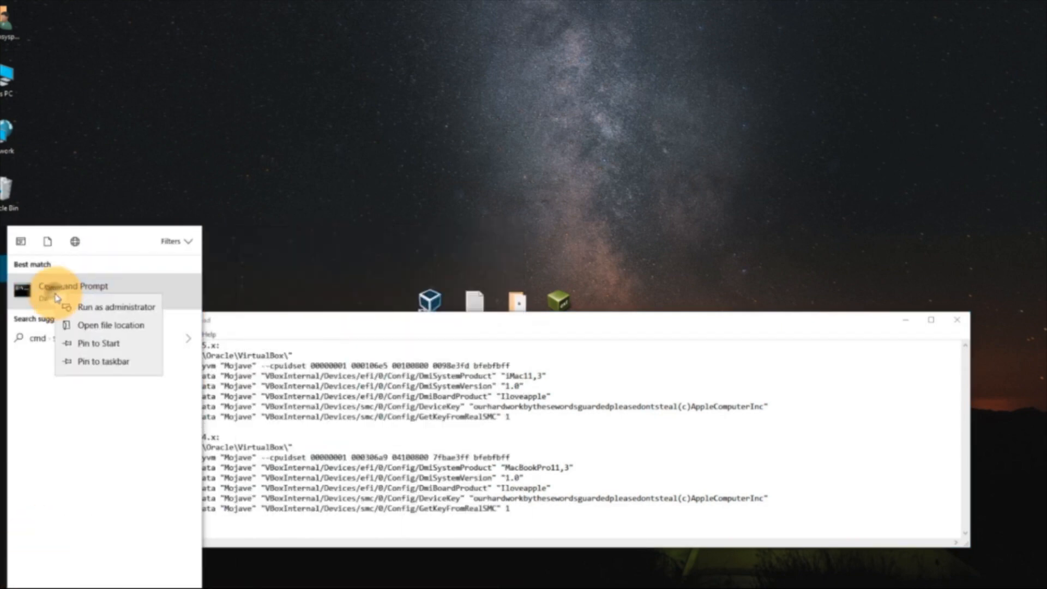
left_click(85, 307)
left_click_drag(199, 17, 403, 34)
left_click(316, 76)
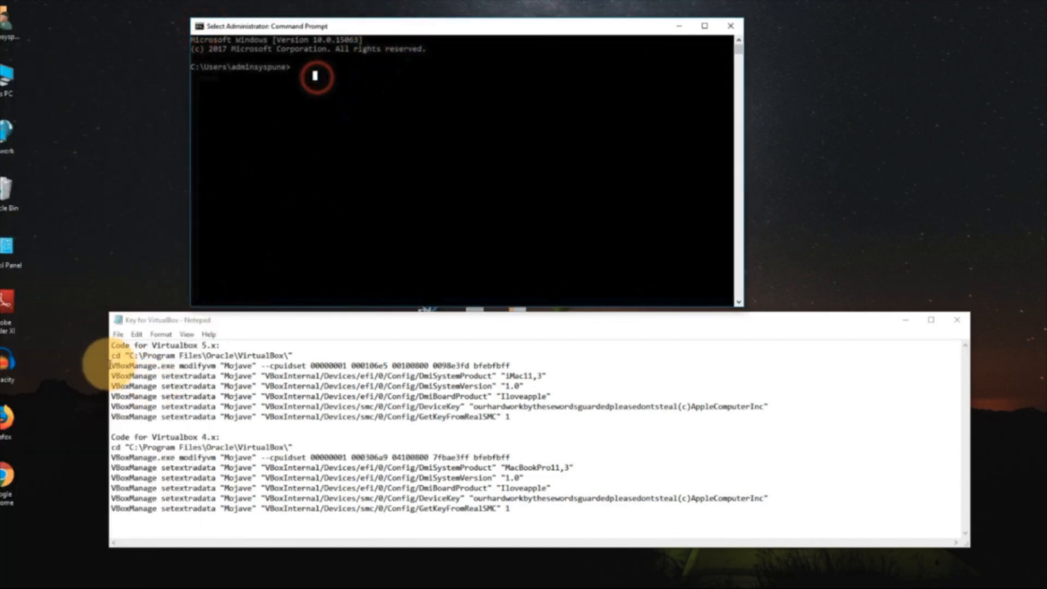
- Copy the VirtualBox 5.x command cd "C:\Program Files\Oracle\VirtualBox\" from the notes and run it in the Command Prompt
left_click_drag(111, 355, 293, 355)
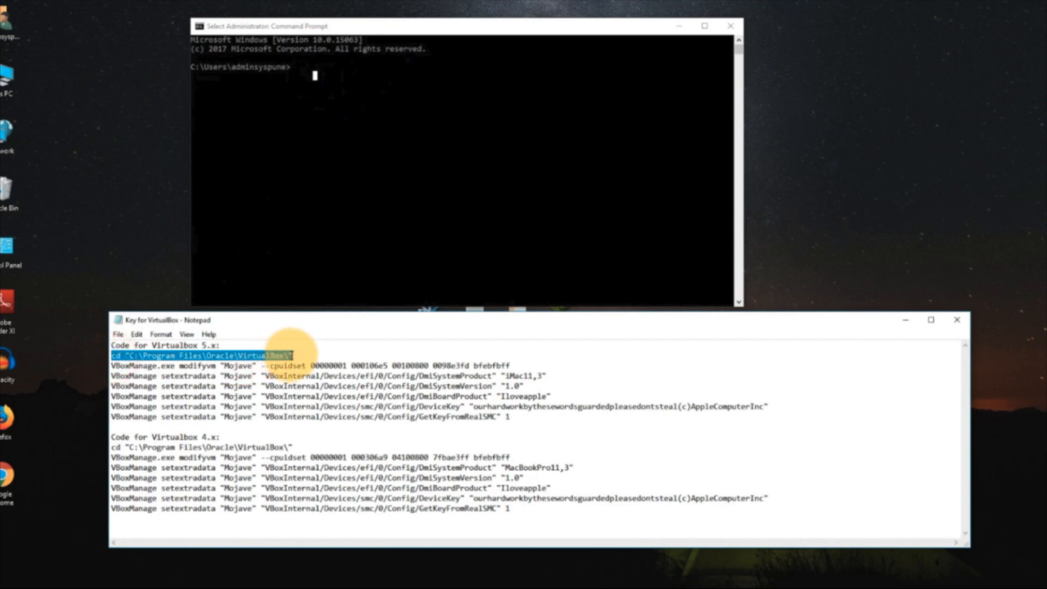
right_click(207, 356)
left_click(228, 387)
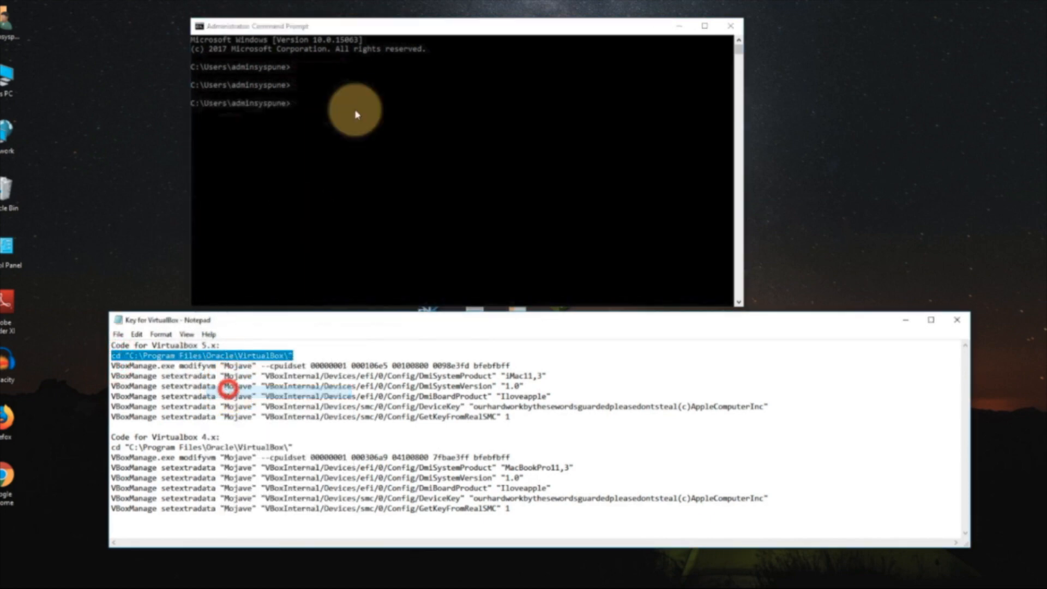
left_click(331, 109)
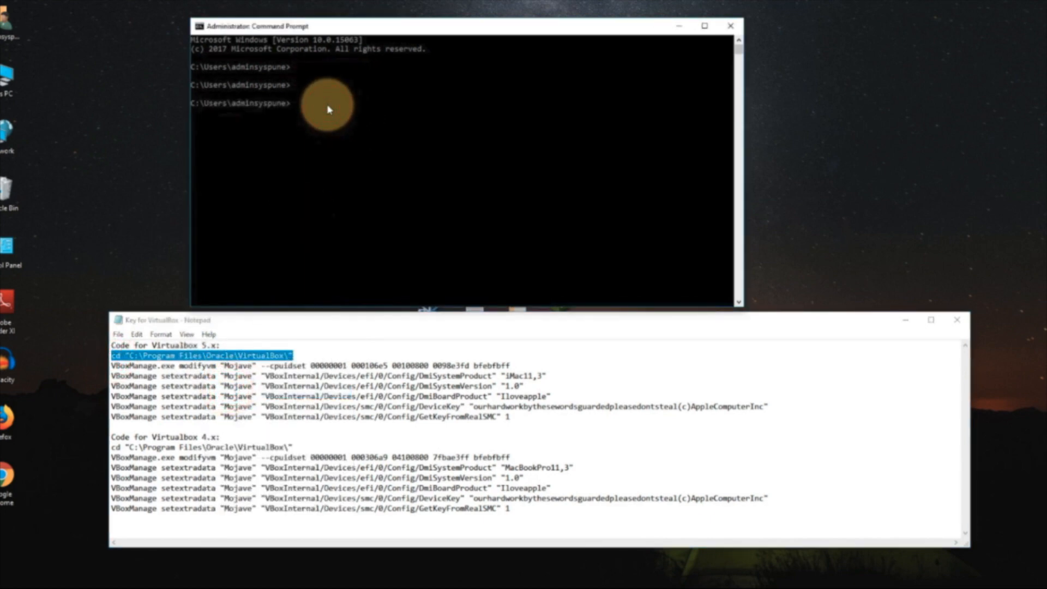
right_click(327, 109)
key("Return")
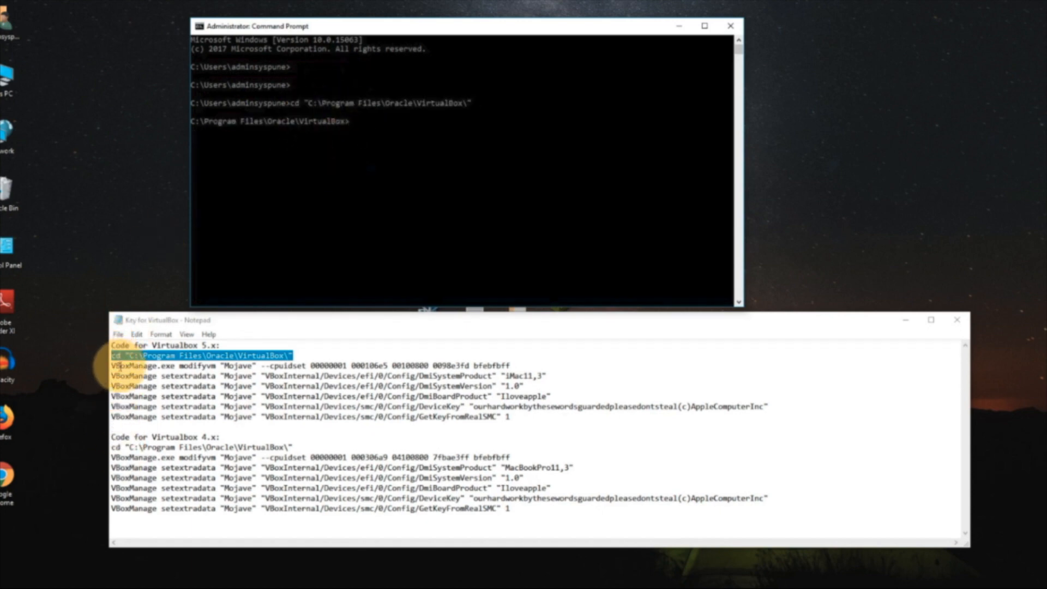
left_click_drag(112, 365, 511, 365)
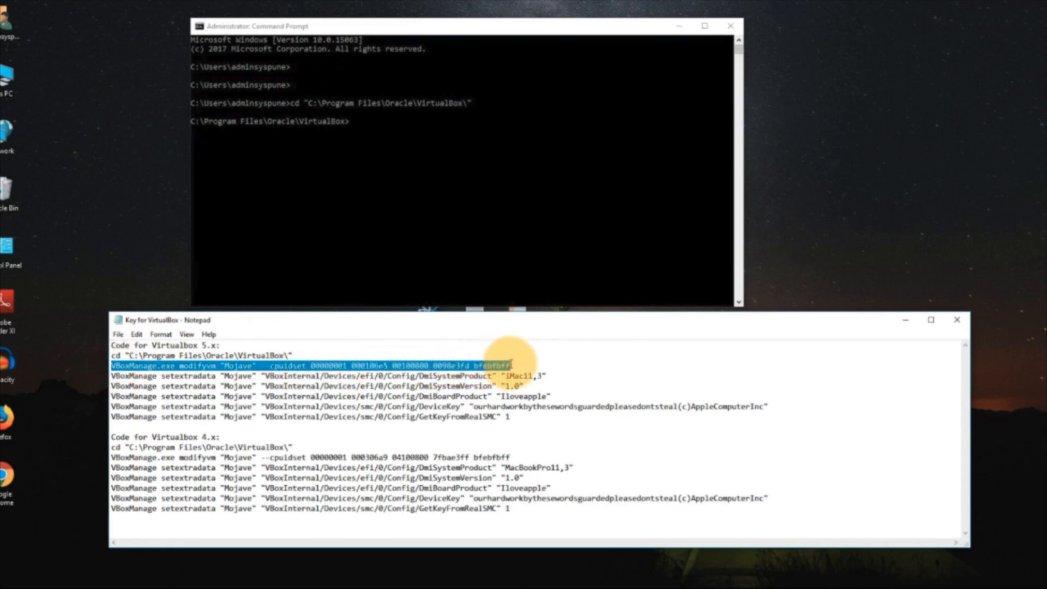
left_click(388, 129)
right_click(388, 129)
key("Return")
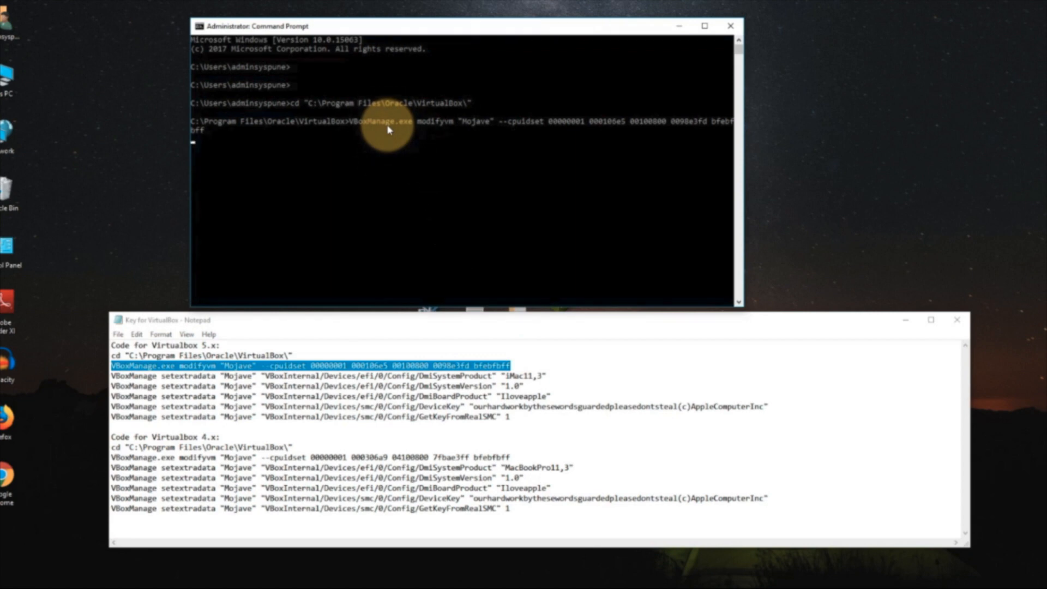
- Copy and run the 5.x VBoxManage setextradata command that sets the Mojave machine's DmiSystemProduct to "iMac11,3"
left_click_drag(112, 376, 545, 373)
key("ctrl+c")
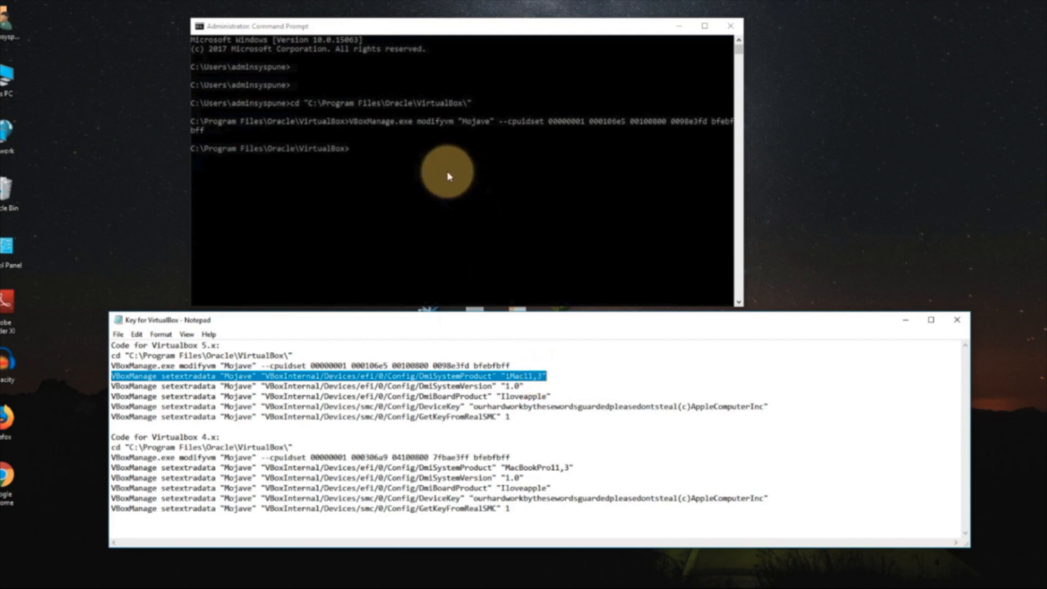
left_click(409, 152)
right_click(405, 155)
key("Return")
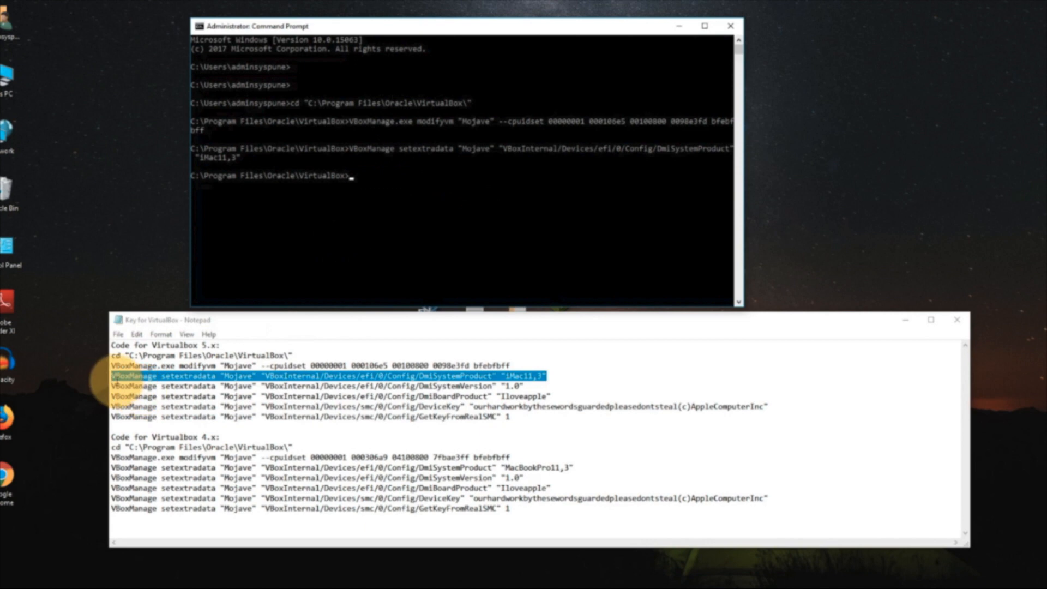
- Copy and run the 5.x VBoxManage setextradata command that sets the Mojave machine's DmiSystemVersion to "1.0"
left_click_drag(112, 386, 525, 387)
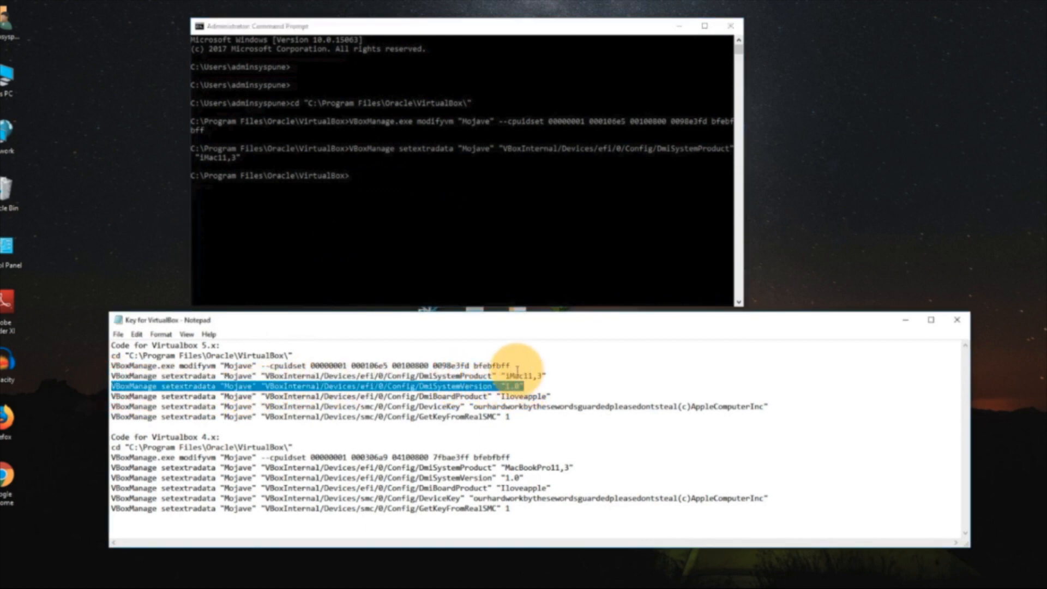
left_click(387, 179)
right_click(387, 179)
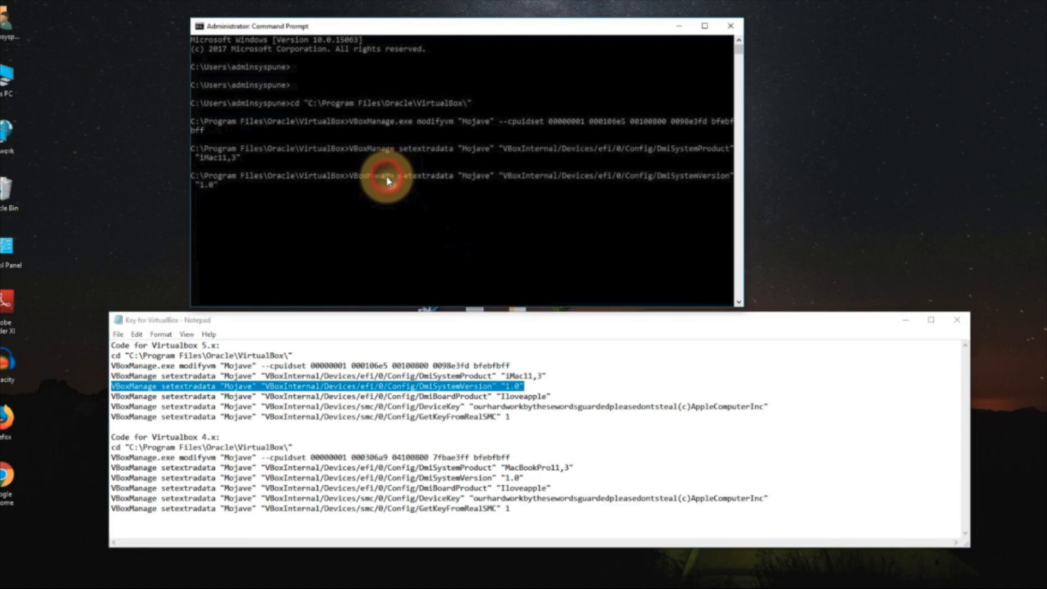
key("Return")
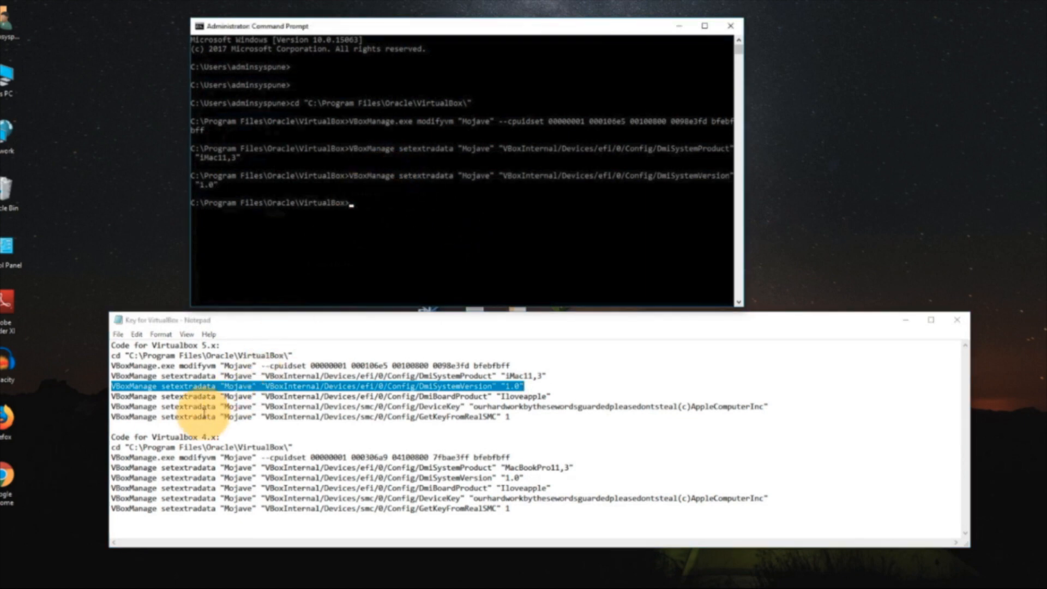
- Copy and run the 5.x VBoxManage setextradata command that sets the Mojave machine's DmiBoardProduct to "Iloveapple"
left_click_drag(112, 397, 561, 396)
right_click(397, 220)
key("Return")
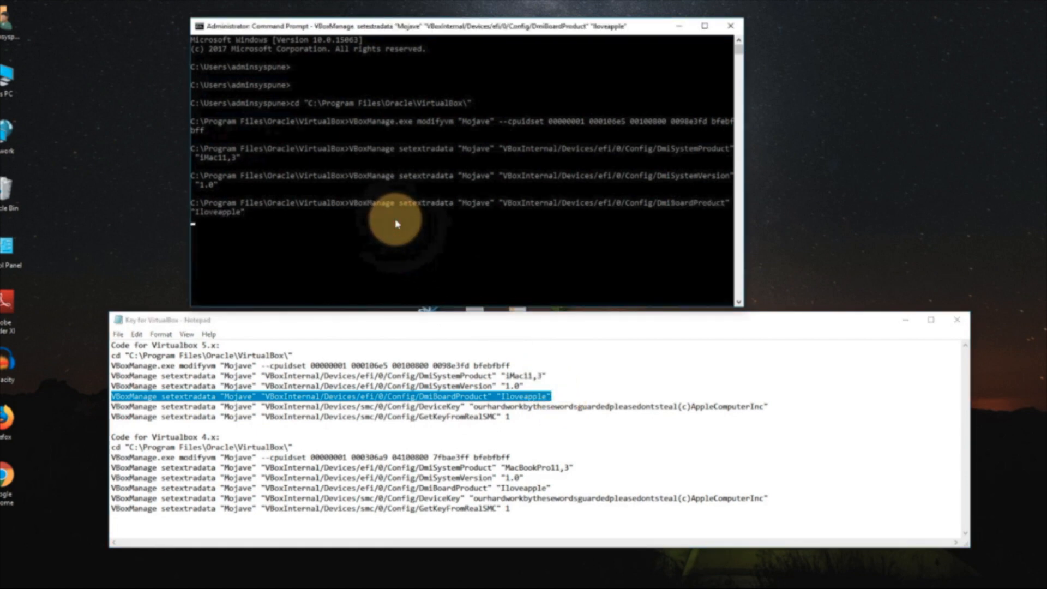
- Copy and run the 5.x VBoxManage setextradata command that sets the Mojave machine's smc DeviceKey to the device key in the notes
left_click_drag(111, 406, 769, 406)
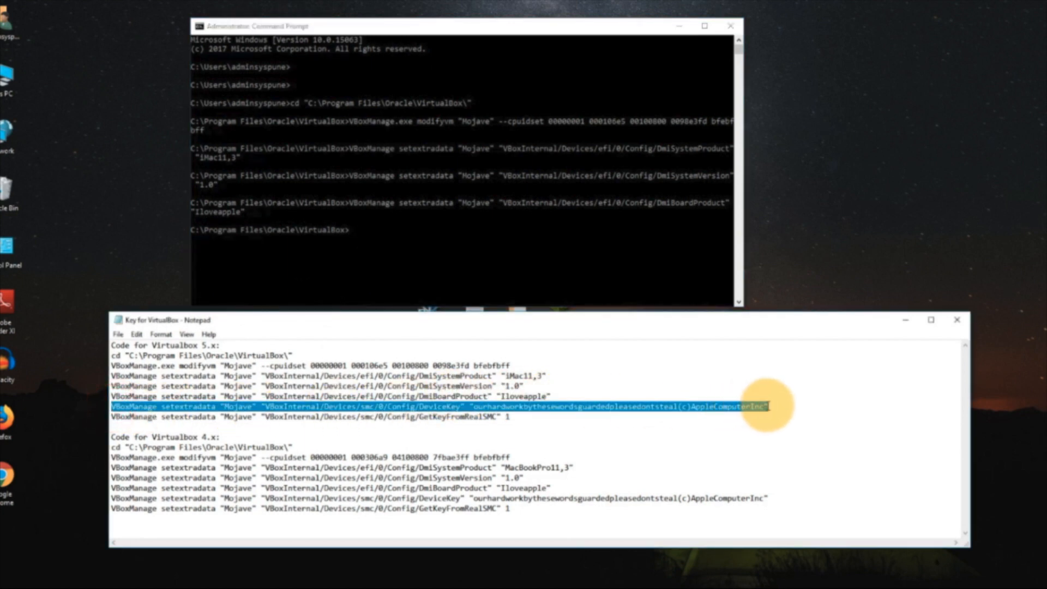
right_click(398, 236)
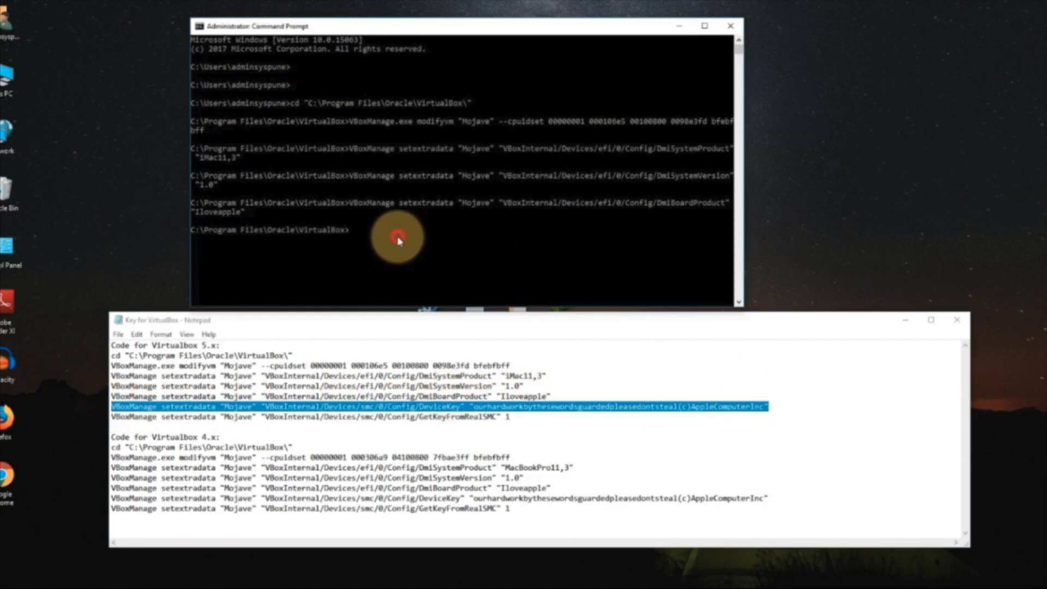
key("Return")
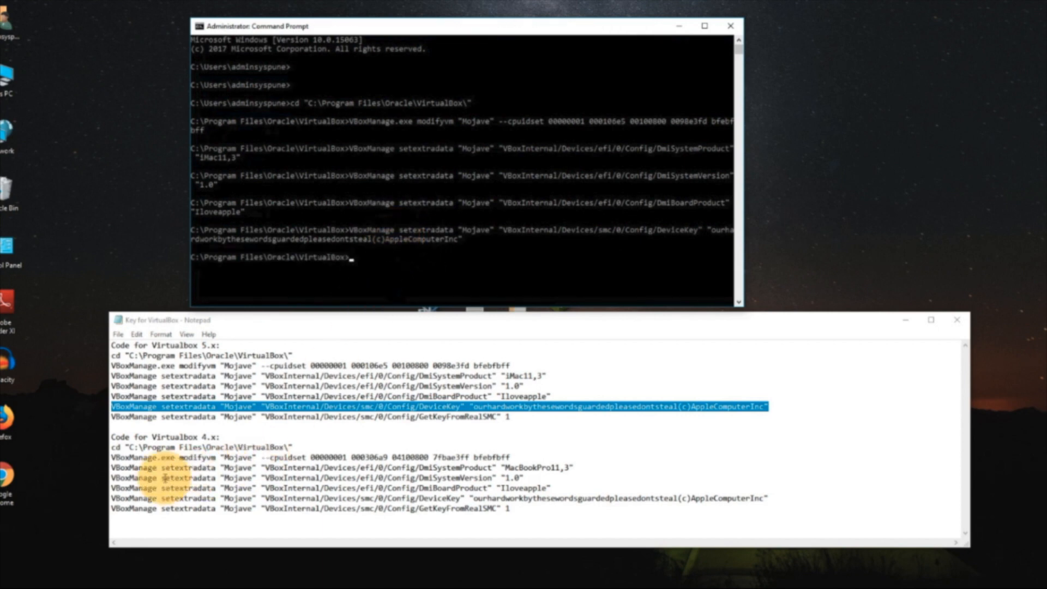
- Copy and run the 5.x VBoxManage setextradata command that sets the Mojave machine's GetKeyFromRealSMC to 1
left_click_drag(113, 417, 509, 417)
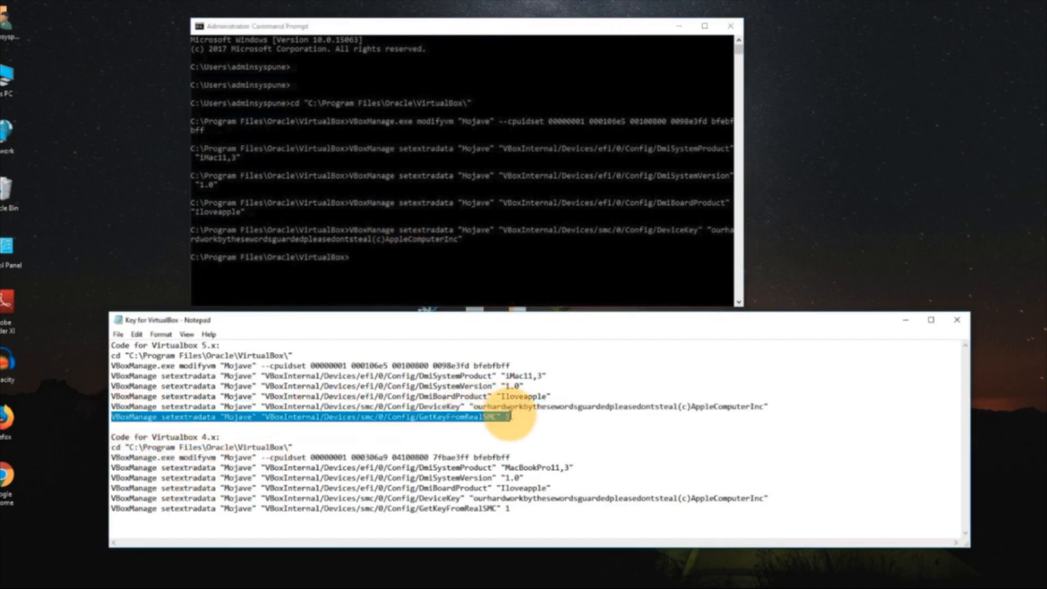
key("ctrl+c")
left_click(483, 269)
right_click(479, 266)
key("Return")
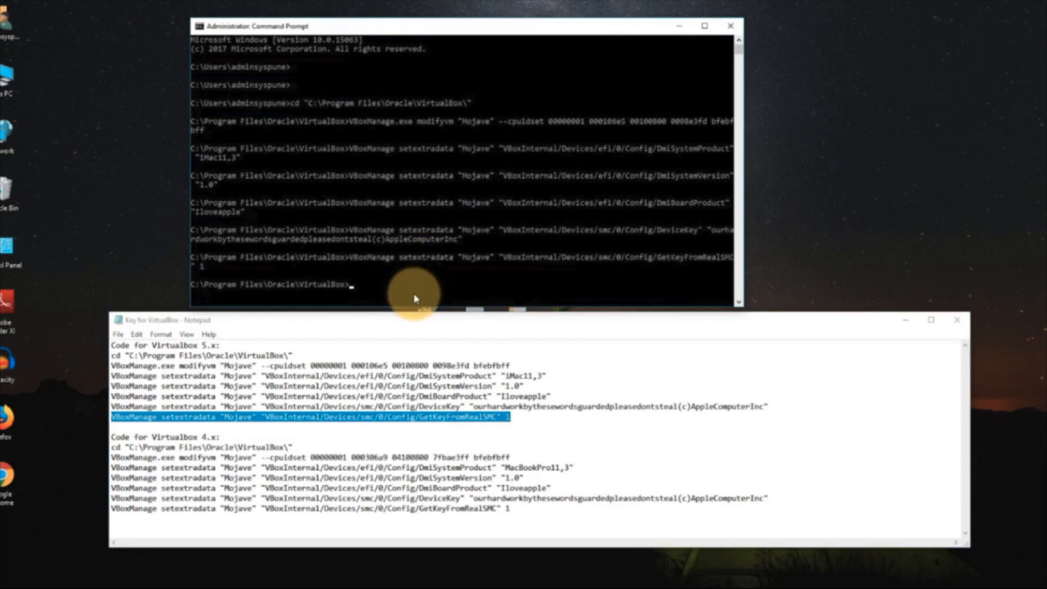
- Minimize the notes and Command Prompt, then open Oracle VM VirtualBox from the desktop and start the Mojave machine
left_click(904, 320)
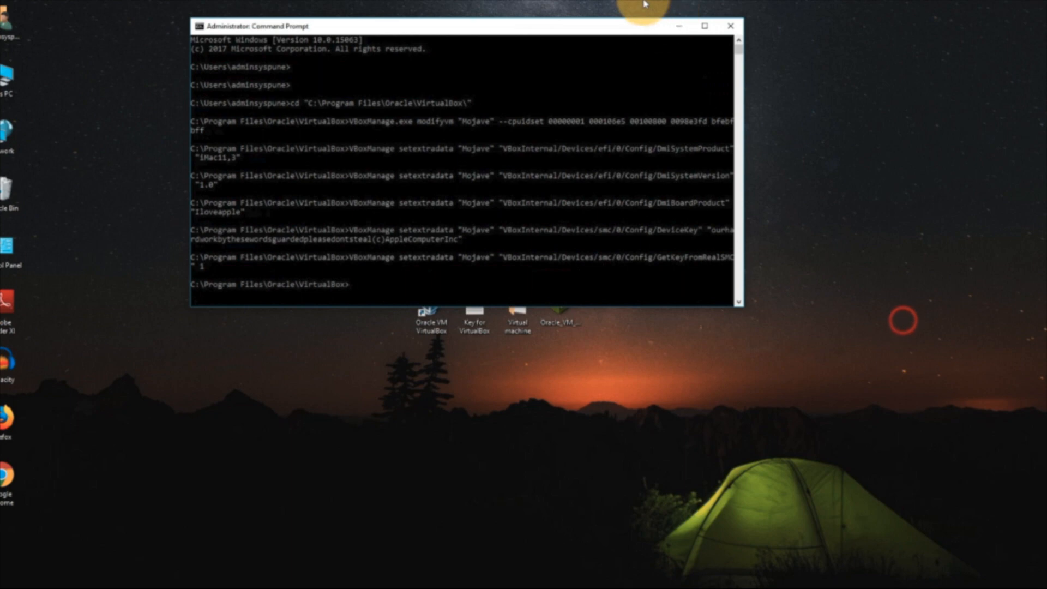
left_click(680, 25)
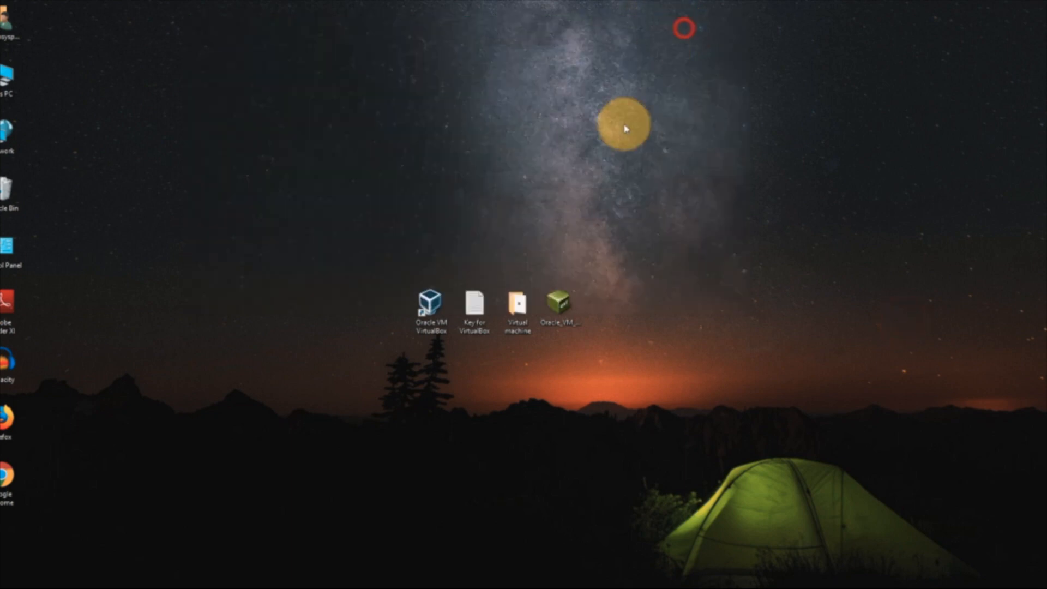
double_click(429, 304)
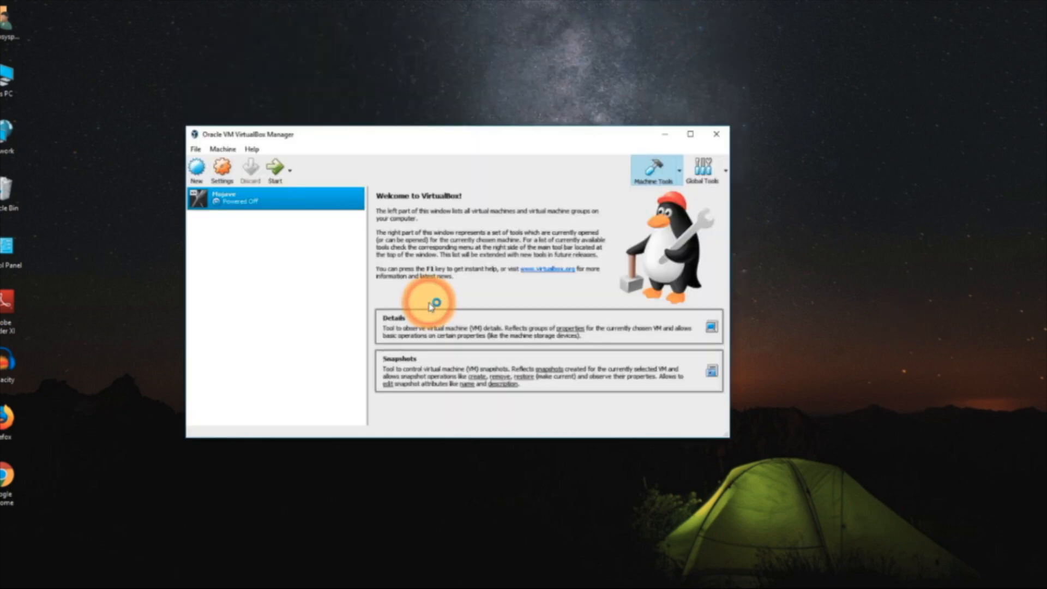
left_click(274, 173)
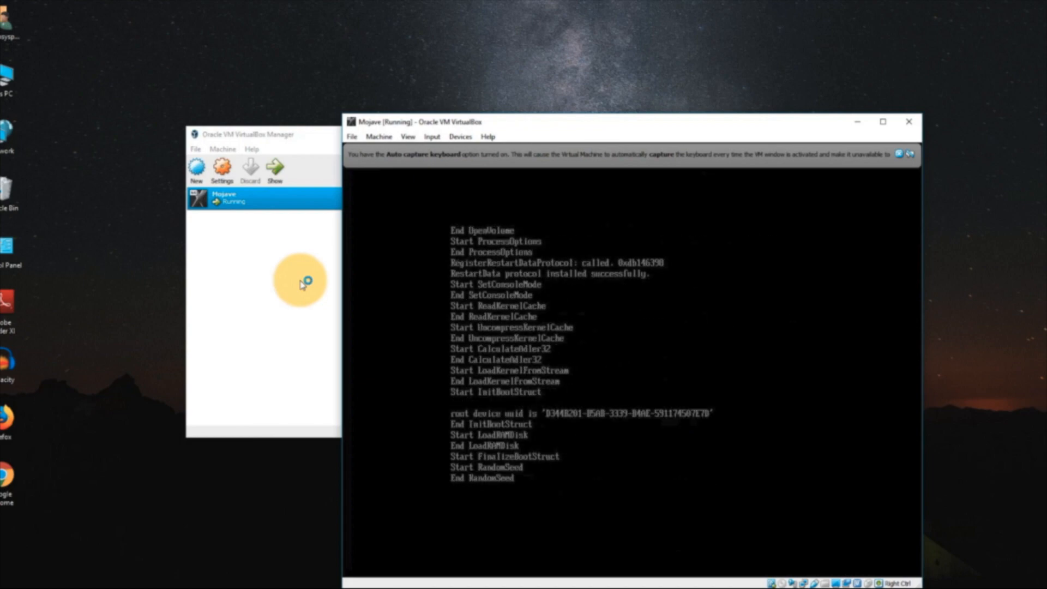
left_click_drag(480, 121, 330, 51)
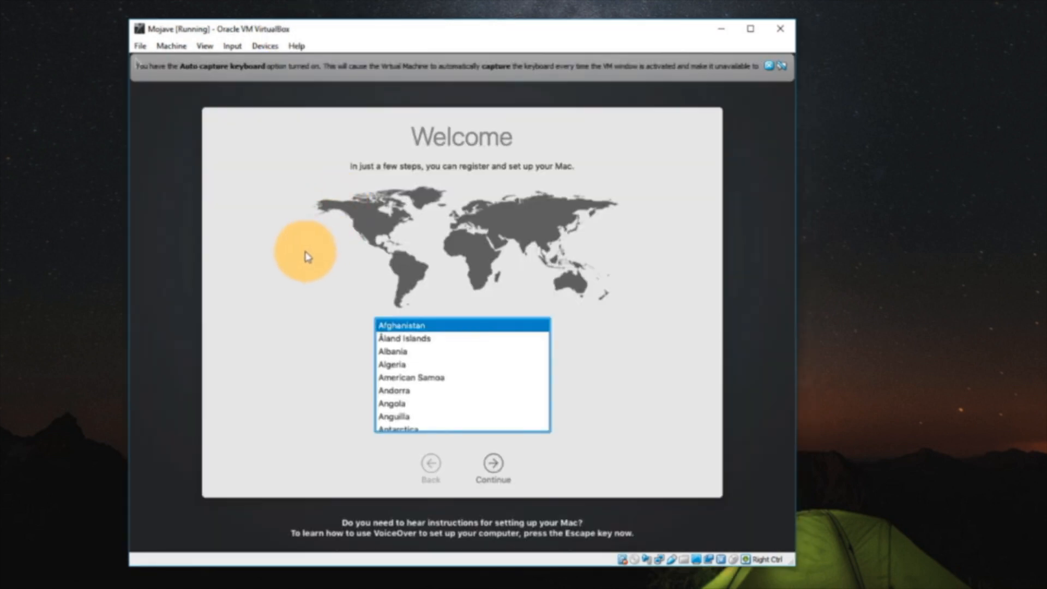
- Test the mouse on the macOS Welcome screen, then close the Mojave virtual machine with Power off the machine
left_click(304, 251)
left_click(435, 380)
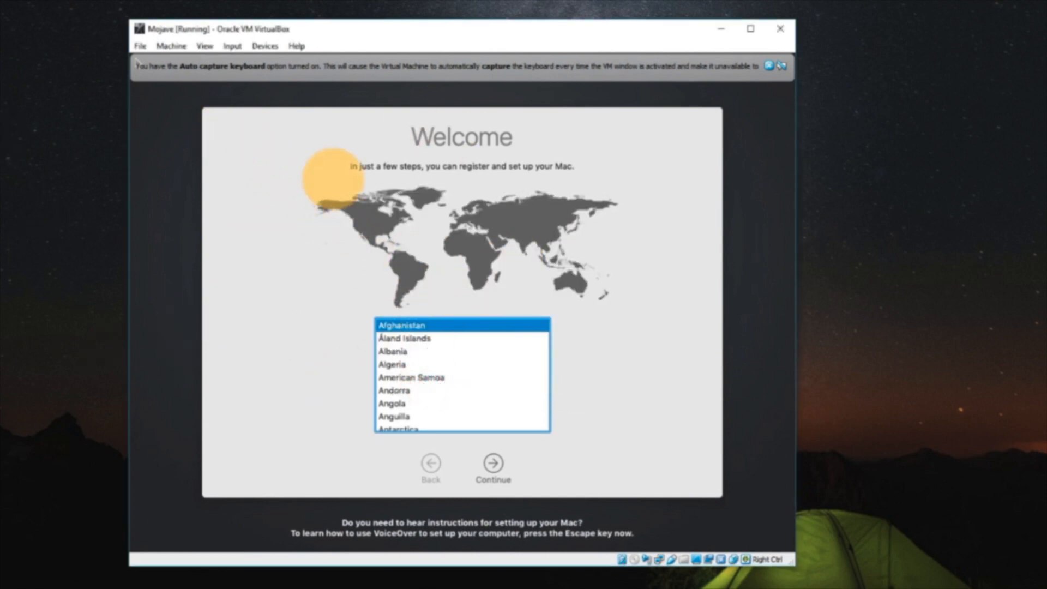
left_click(138, 46)
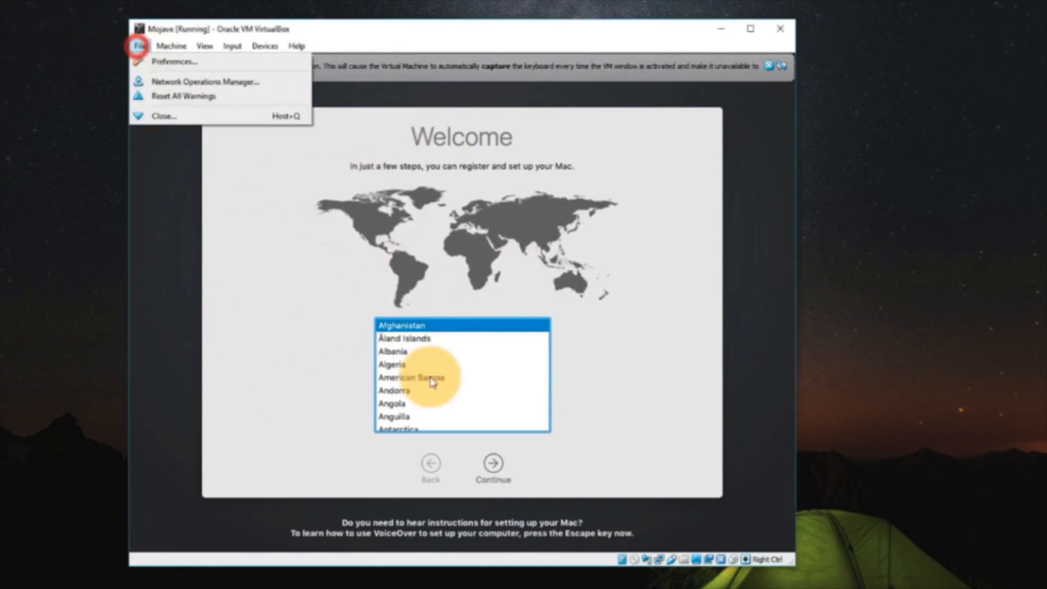
left_click(171, 116)
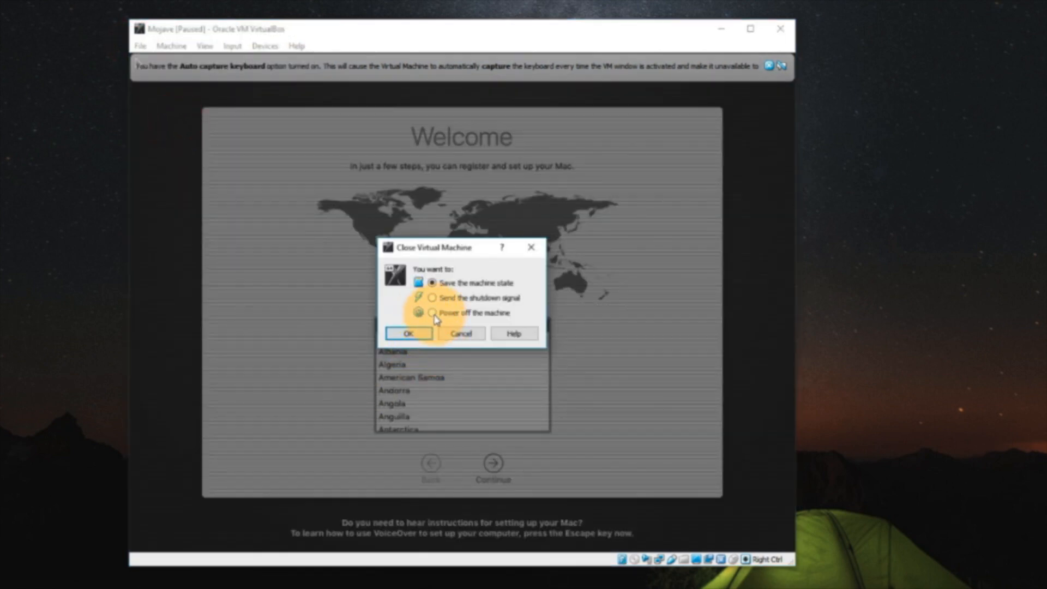
left_click(431, 313)
left_click(408, 333)
- In the Mojave settings, choose the USB 3.0 (xHCI) Controller and add a device filter for the PixArt HP USB Optical Mouse
left_click(176, 177)
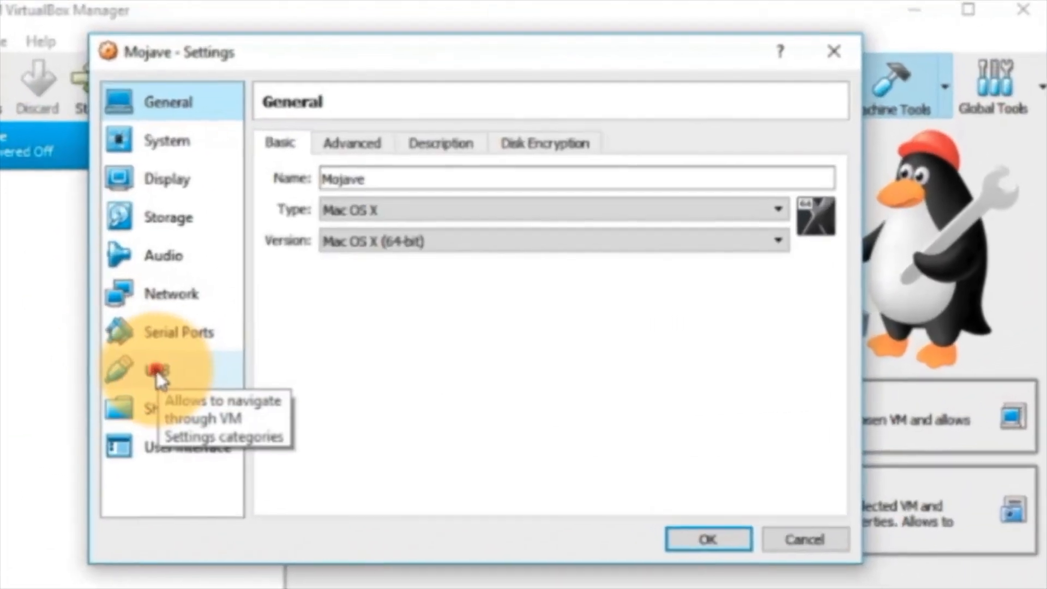
left_click(157, 372)
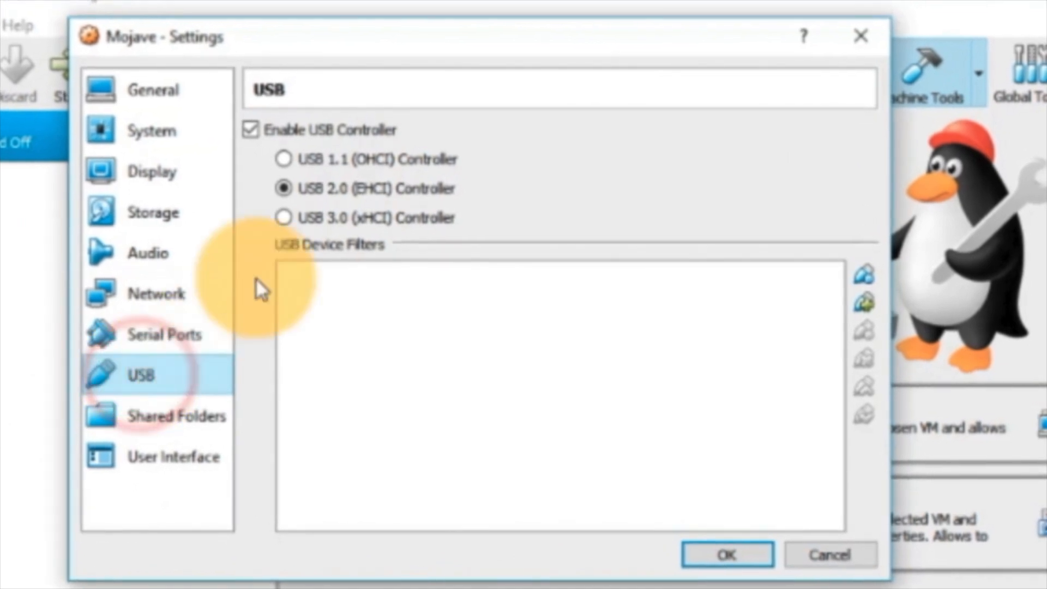
left_click(290, 221)
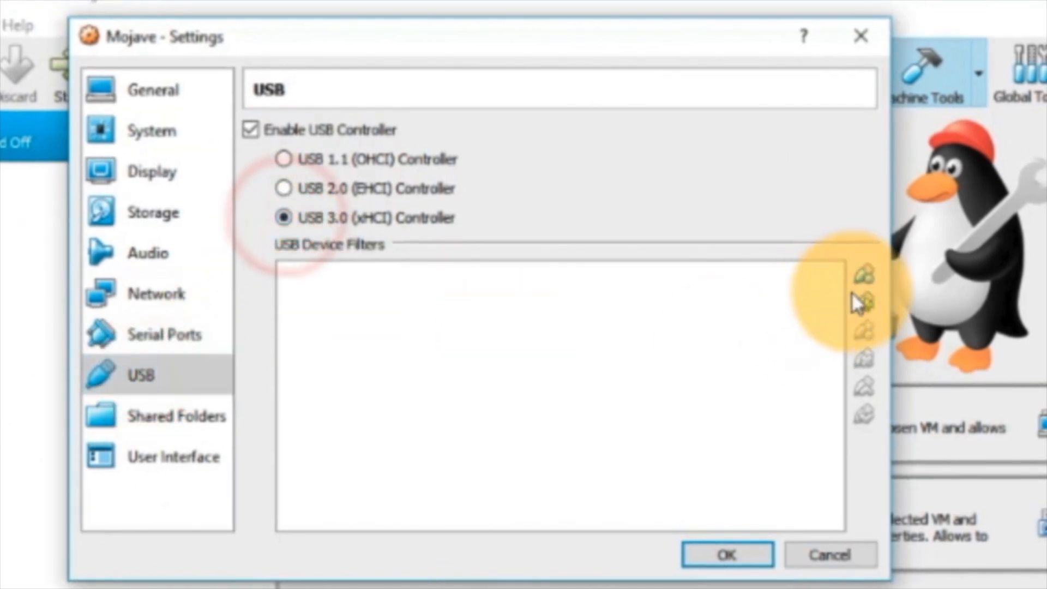
left_click(863, 302)
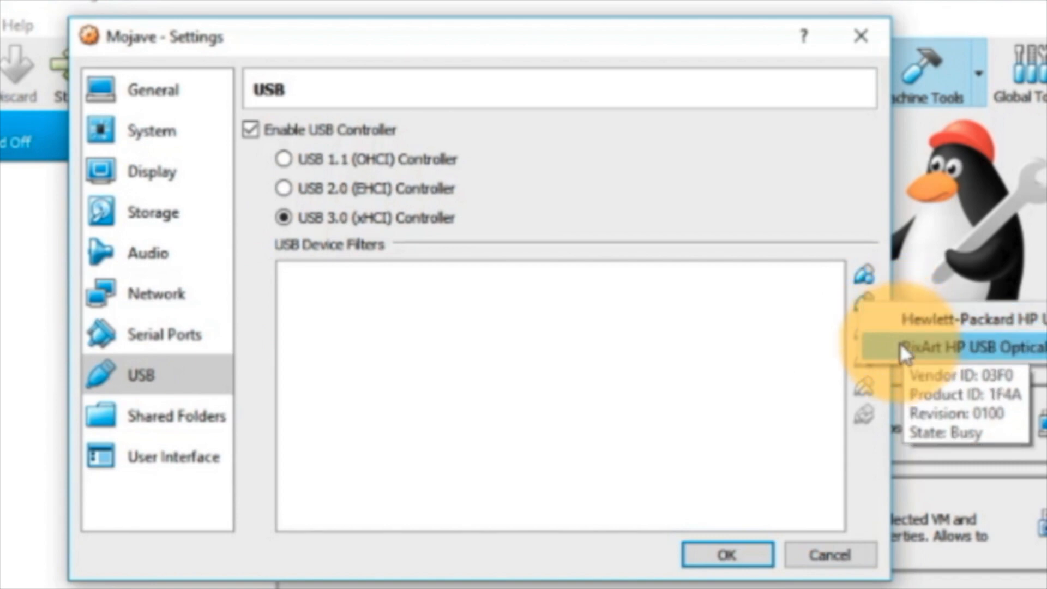
left_click(900, 343)
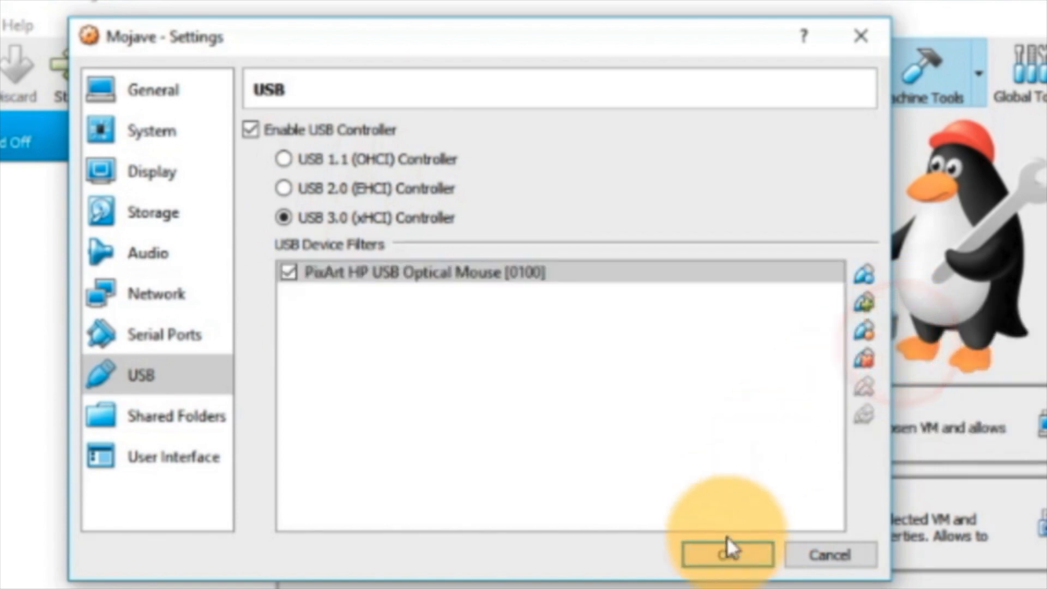
left_click(718, 551)
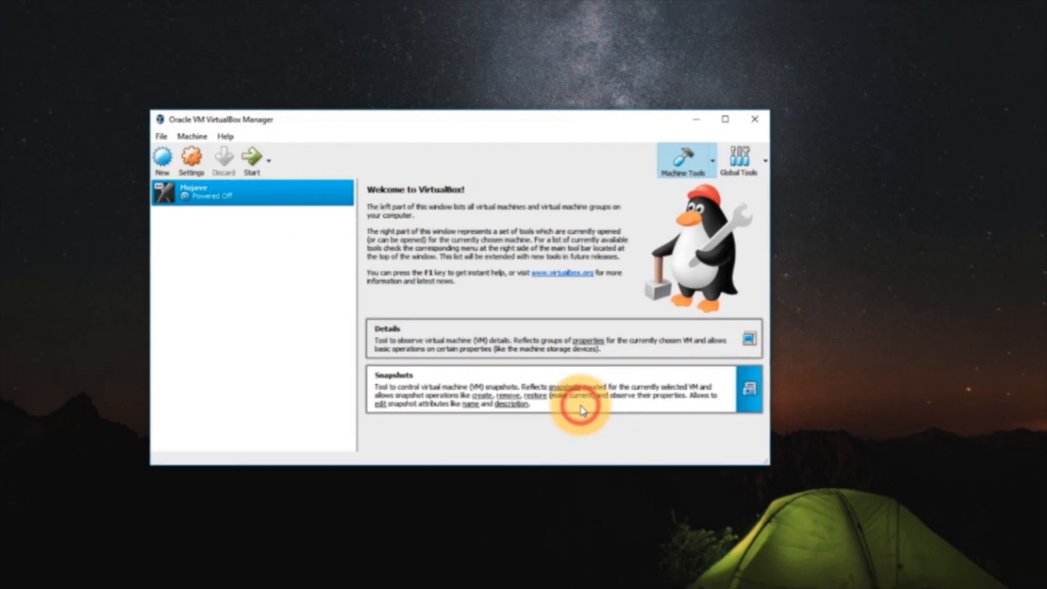
- Start the Mojave machine and allow it to capture the host mouse and keyboard
left_click(275, 169)
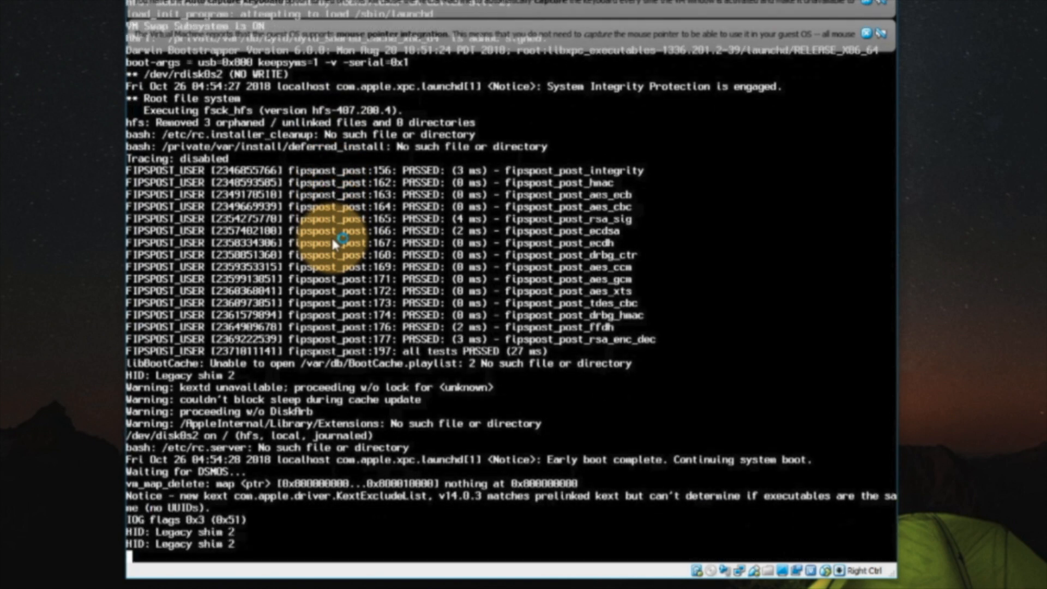
left_click(332, 239)
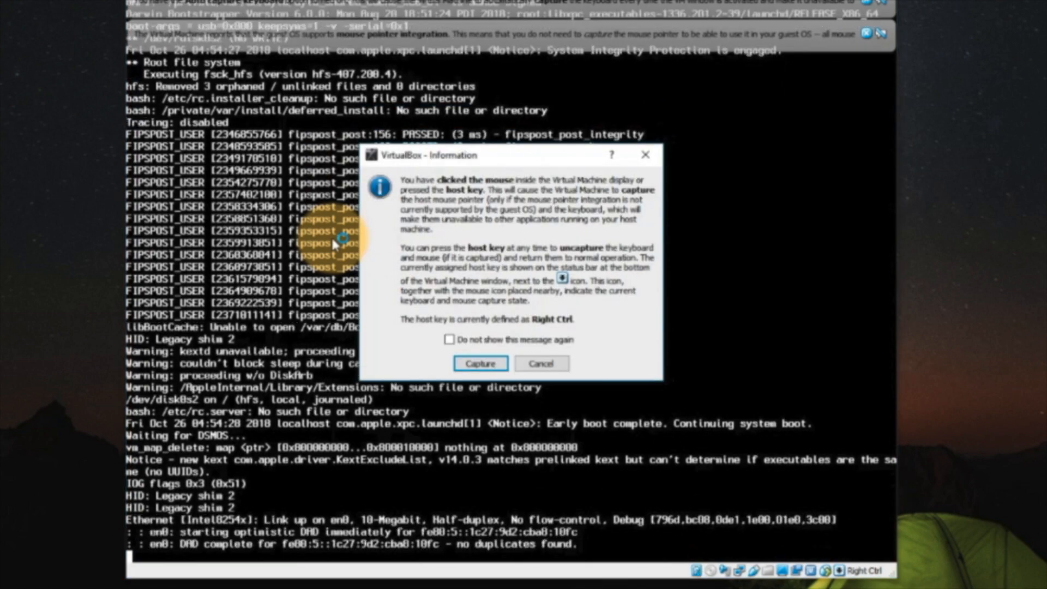
key("Return")
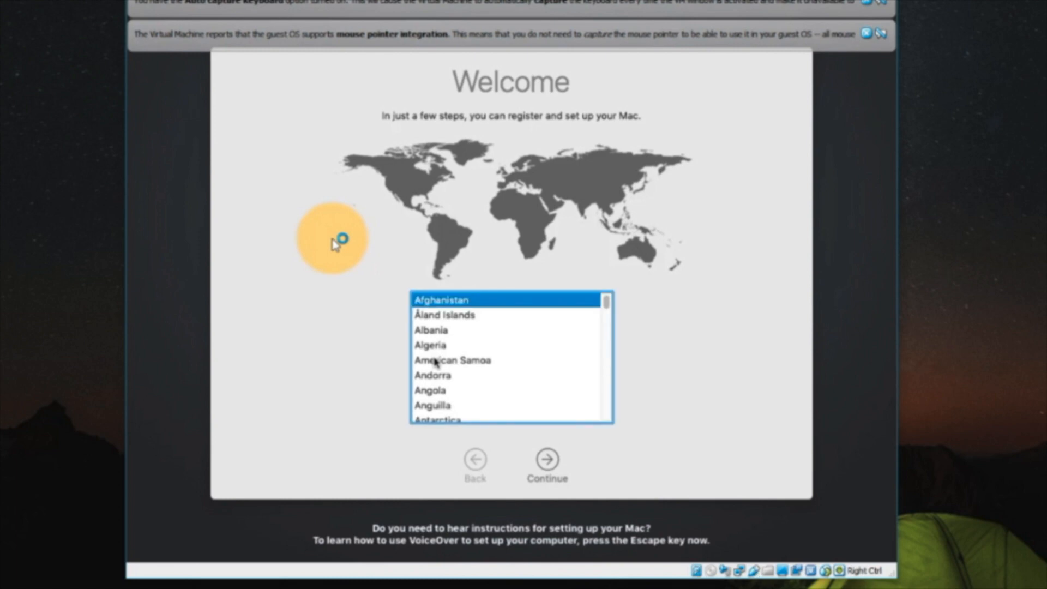
- Choose the country on the macOS Welcome screen and continue through setup to the Your Internet Connection page
key("Down")
key("Down")
key("Down")
key("Down")
key("Down")
key("Down")
key("Down")
key("Down")
key("Down")
key("Down")
key("Down")
key("Down")
key("Down")
key("Down")
key("Down")
key("Down")
key("Down")
key("Down")
key("Down")
key("Down")
key("Down")
key("Down")
key("Down")
key("Down")
key("Down")
key("Down")
key("i")
key("Down")
left_click(547, 461)
left_click(548, 460)
left_click(547, 462)
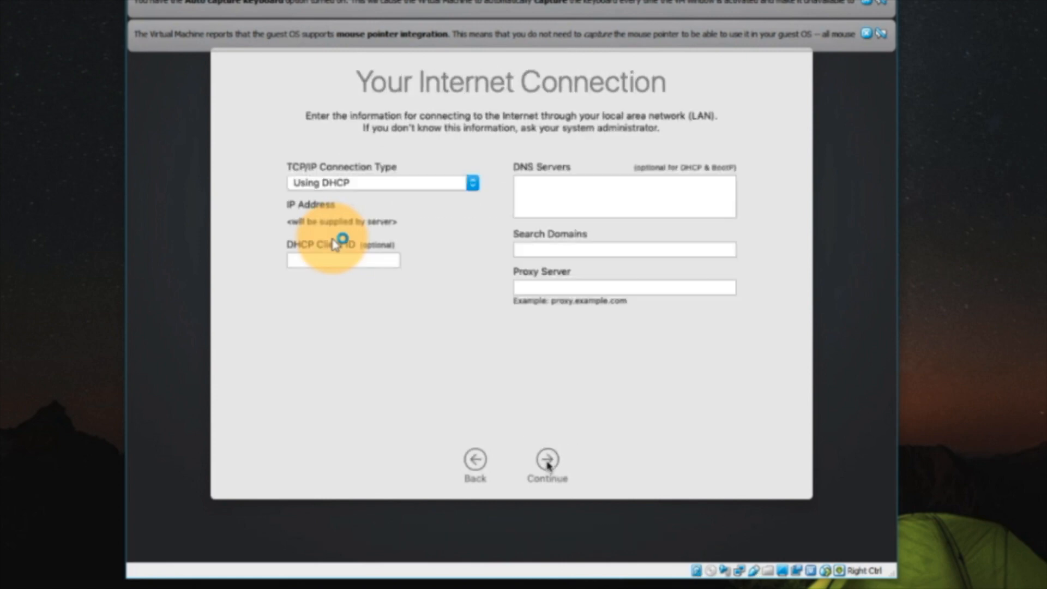
- Continue with the connection type Using DHCP and Don't transfer any information now, proceeding to the computer account page
left_click(548, 463)
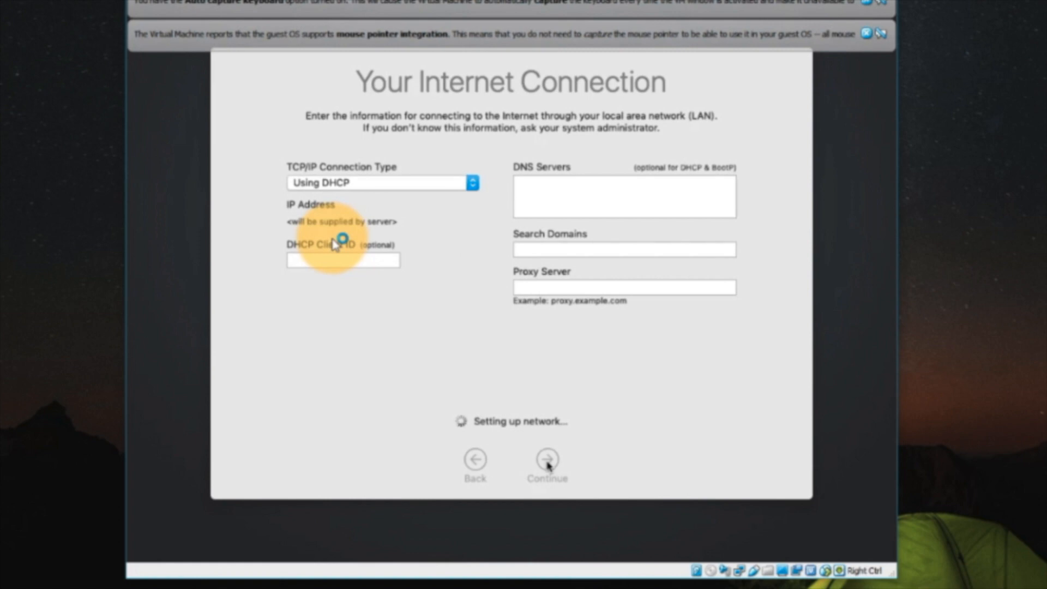
left_click(619, 124)
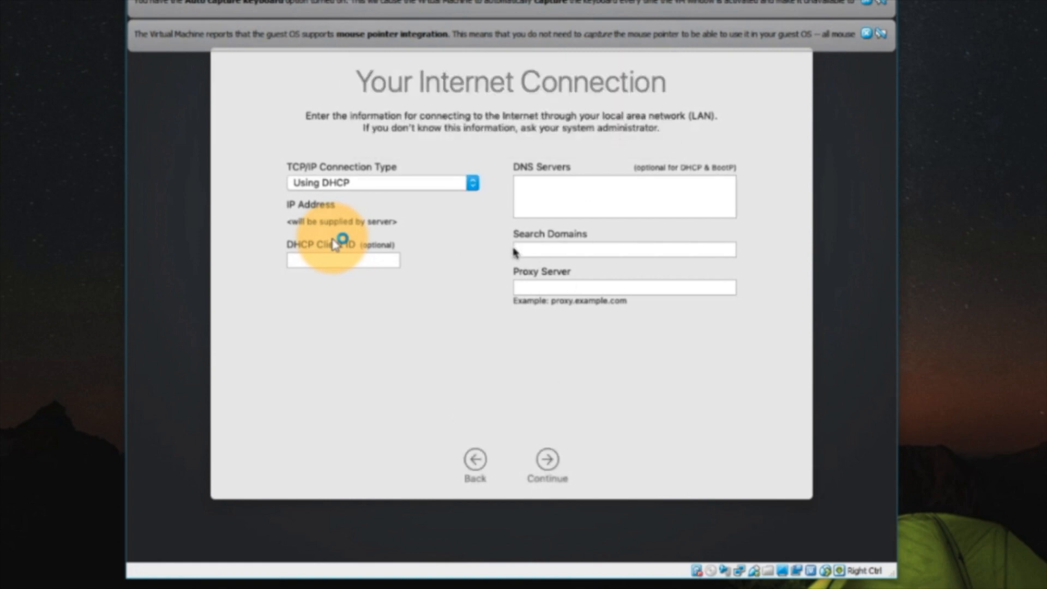
left_click(546, 458)
left_click(546, 460)
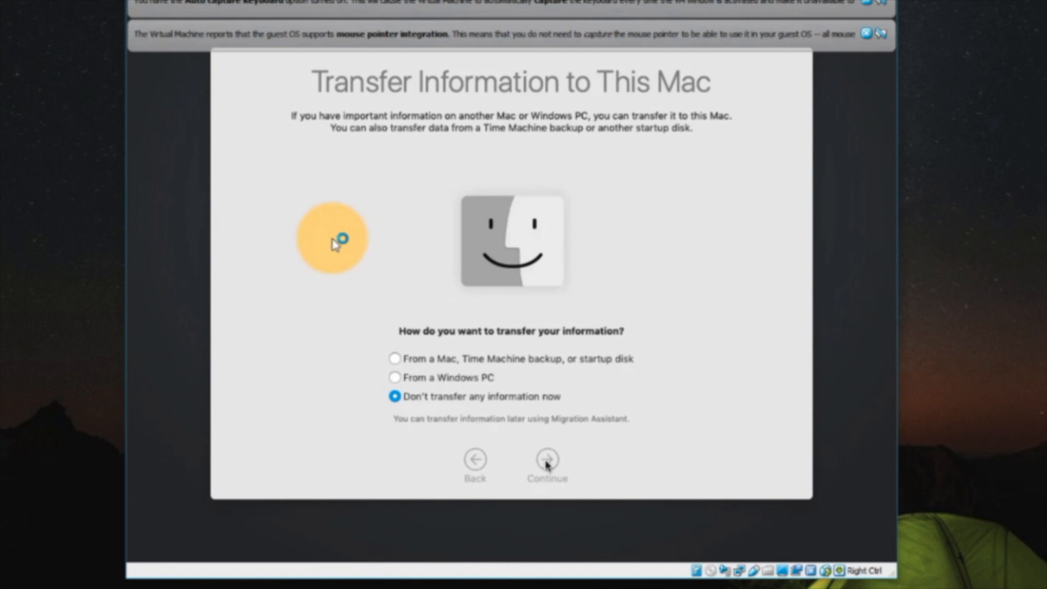
left_click(547, 461)
left_click(624, 123)
- Create the computer account with the full name Techbyte, entering and verifying the account password
type("Techbyte")
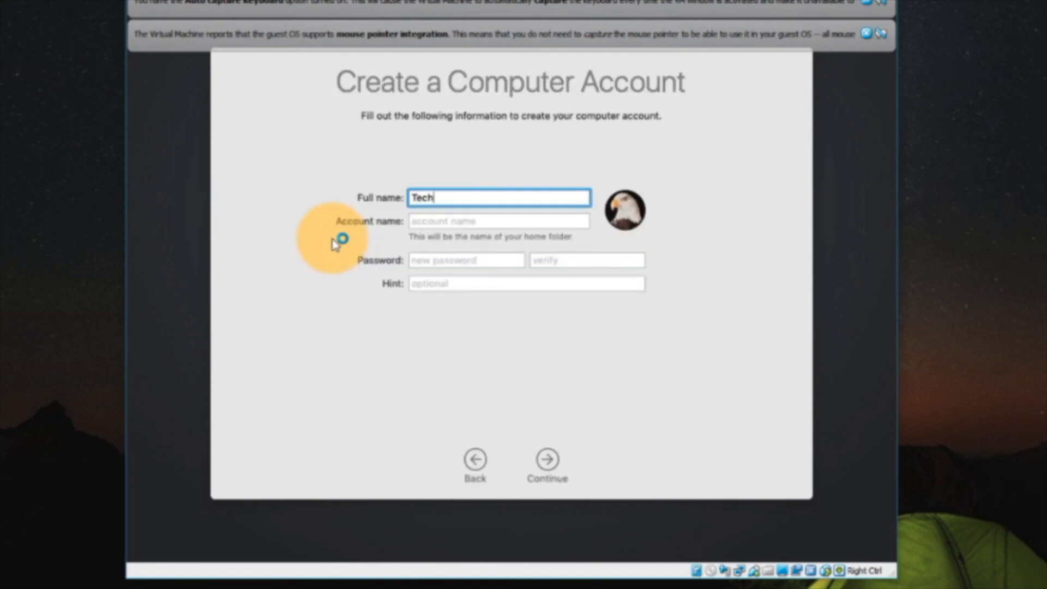
left_click(479, 226)
left_click(477, 257)
type("•••••••")
left_click(539, 260)
type("•••••••")
left_click(543, 461)
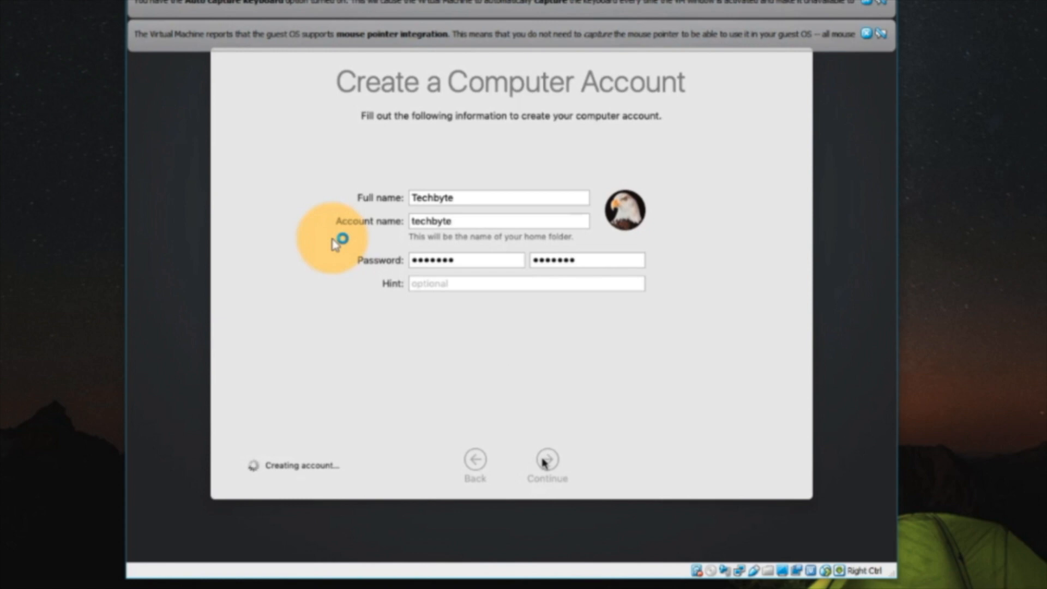
- Accept the Express Set Up settings and choose the dark look to finish the setup and reach the macOS desktop
left_click(546, 459)
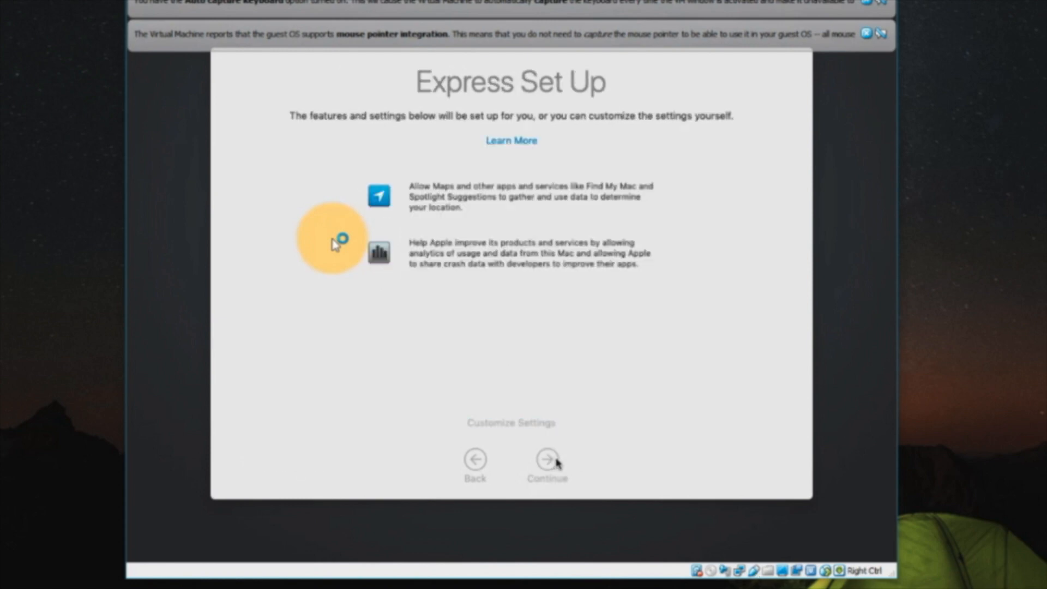
left_click(639, 210)
left_click(548, 463)
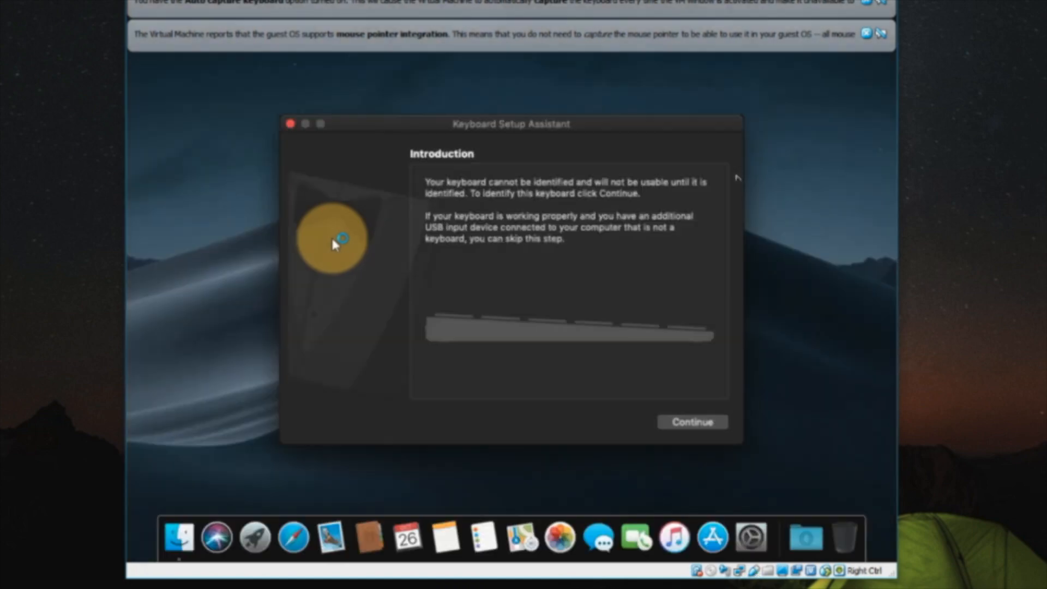
- Identify the keyboard as ANSI (United States and others) in the Keyboard Setup Assistant and finish it
left_click(624, 209)
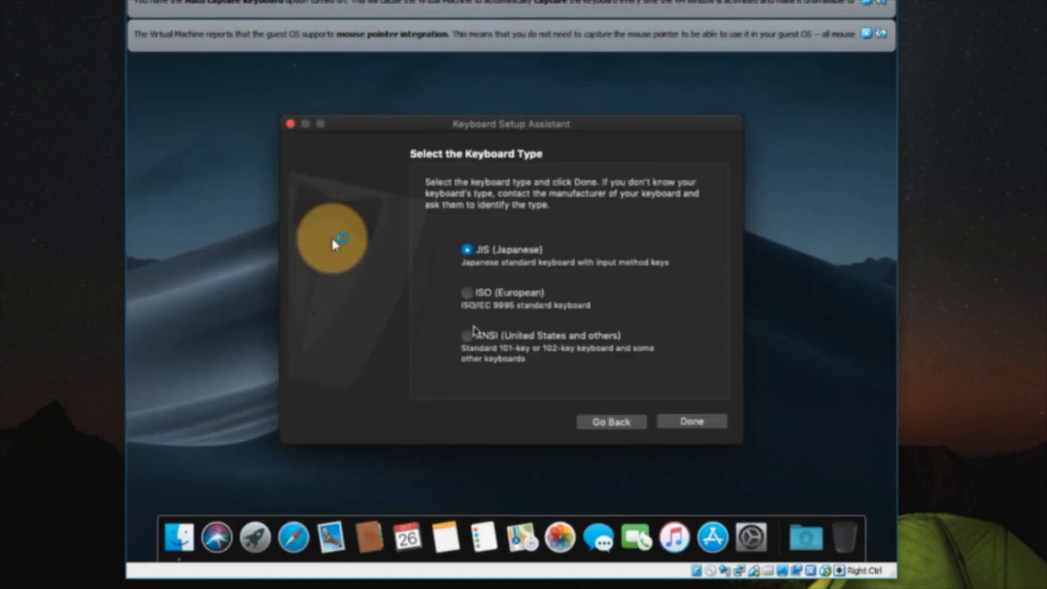
left_click(468, 336)
left_click(686, 425)
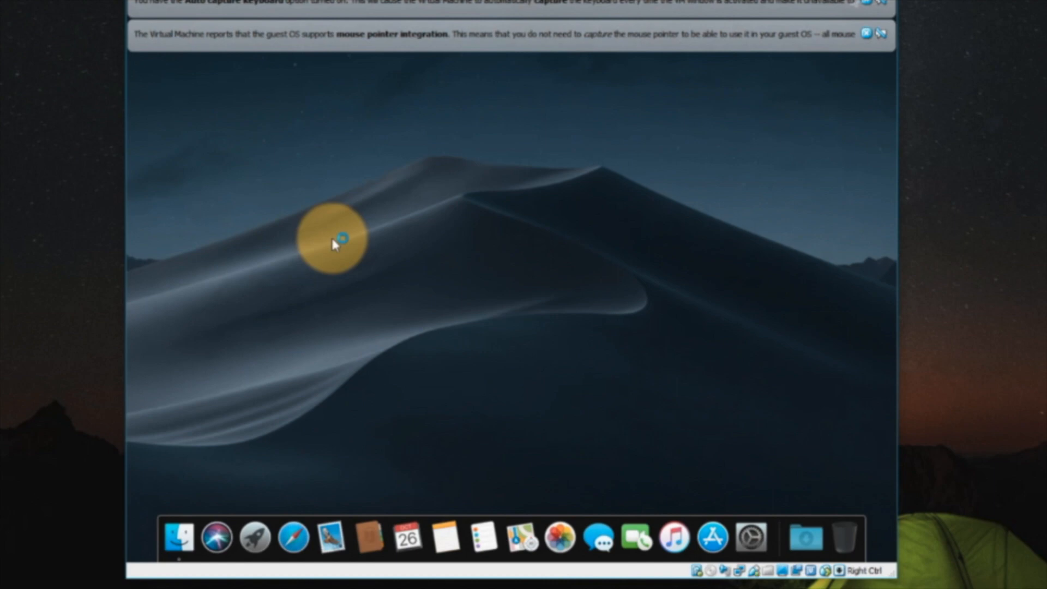
- Shut down macOS in the Mojave machine and minimize the VirtualBox Manager window
left_click(850, 0)
left_click(850, 0)
left_click(137, 6)
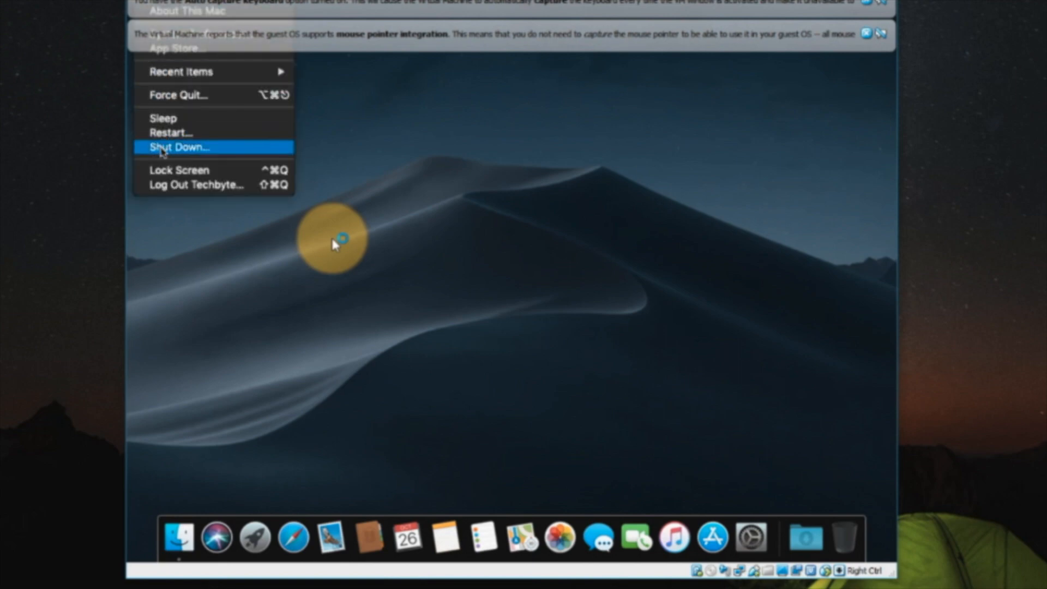
left_click(161, 148)
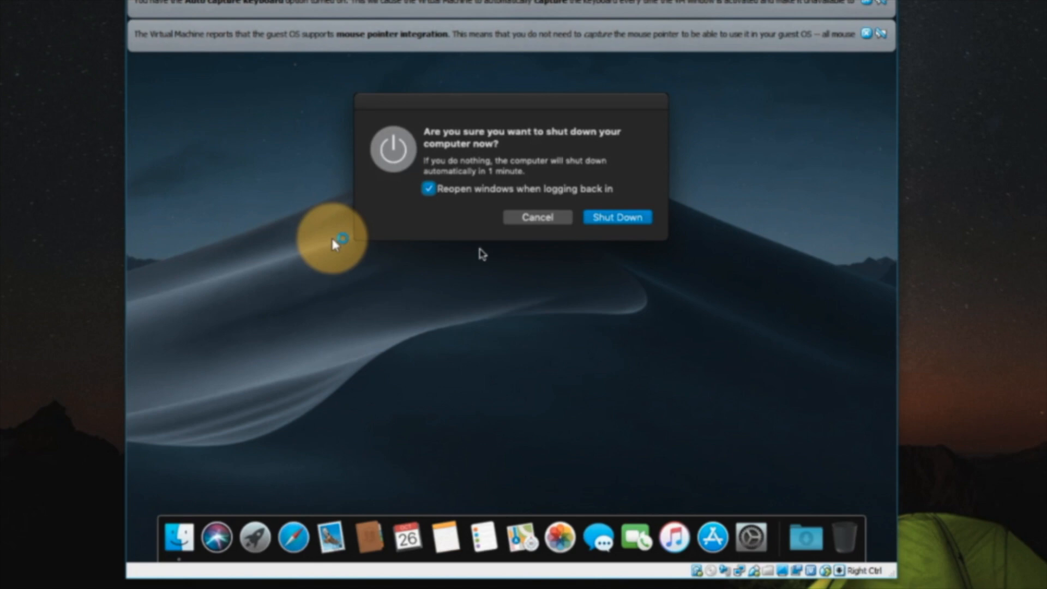
left_click(594, 219)
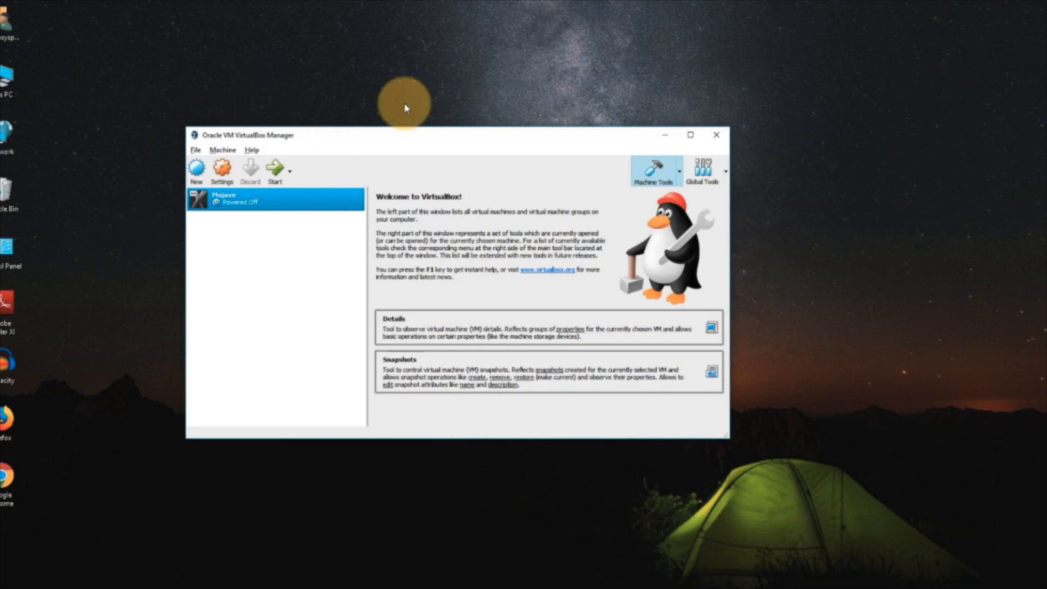
left_click(665, 135)
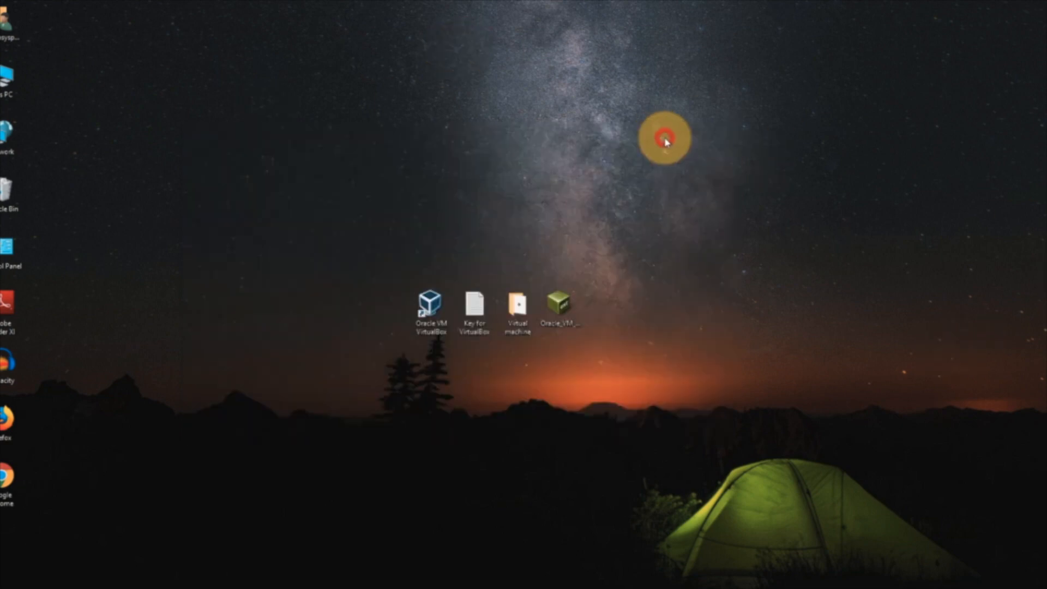